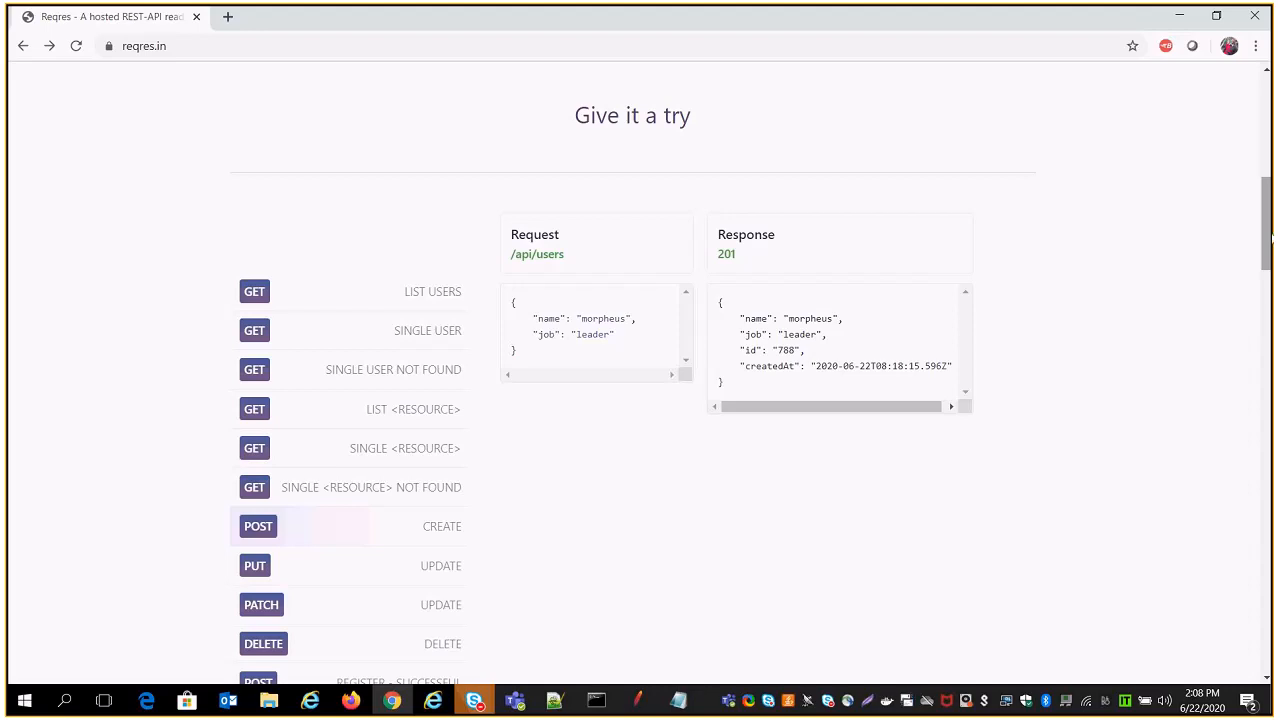
Step: Show the sample request and response of the GET Single User endpoint on the Reqres page
click(189, 53)
click(113, 163)
click(389, 340)
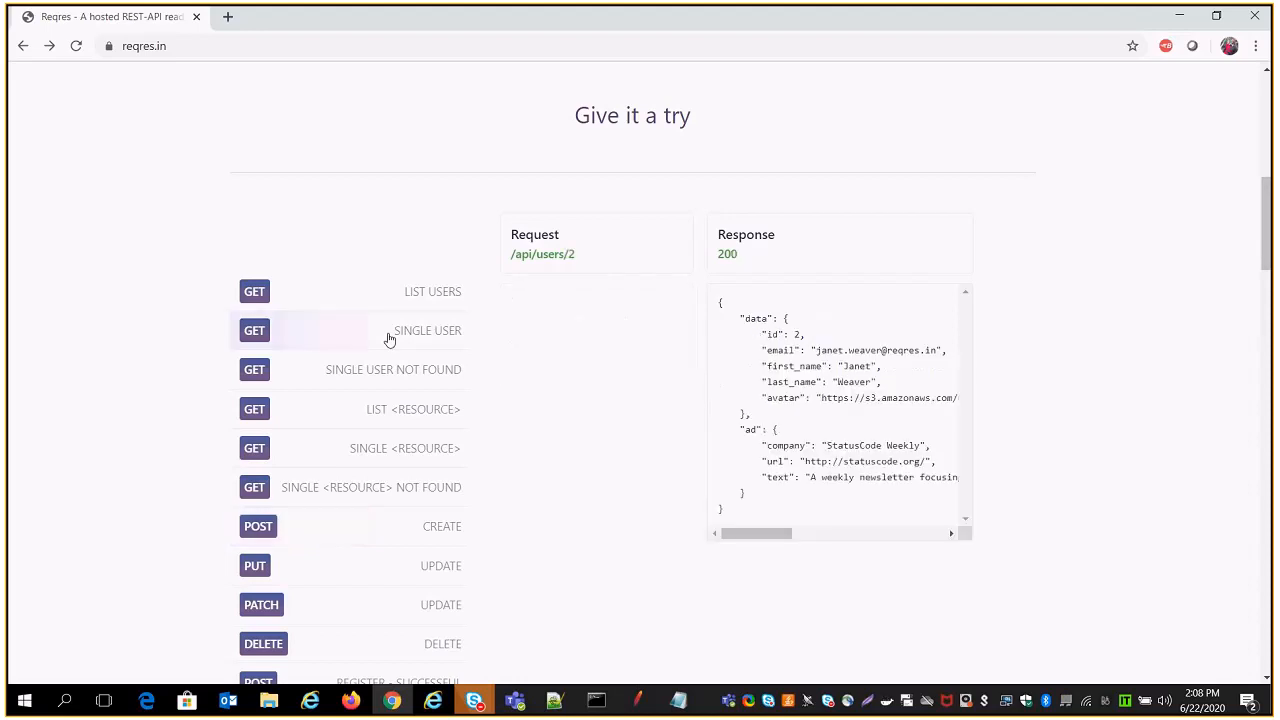
Step: Switch to Apache JMeter and add a Thread Group to the Test Plan
click(269, 700)
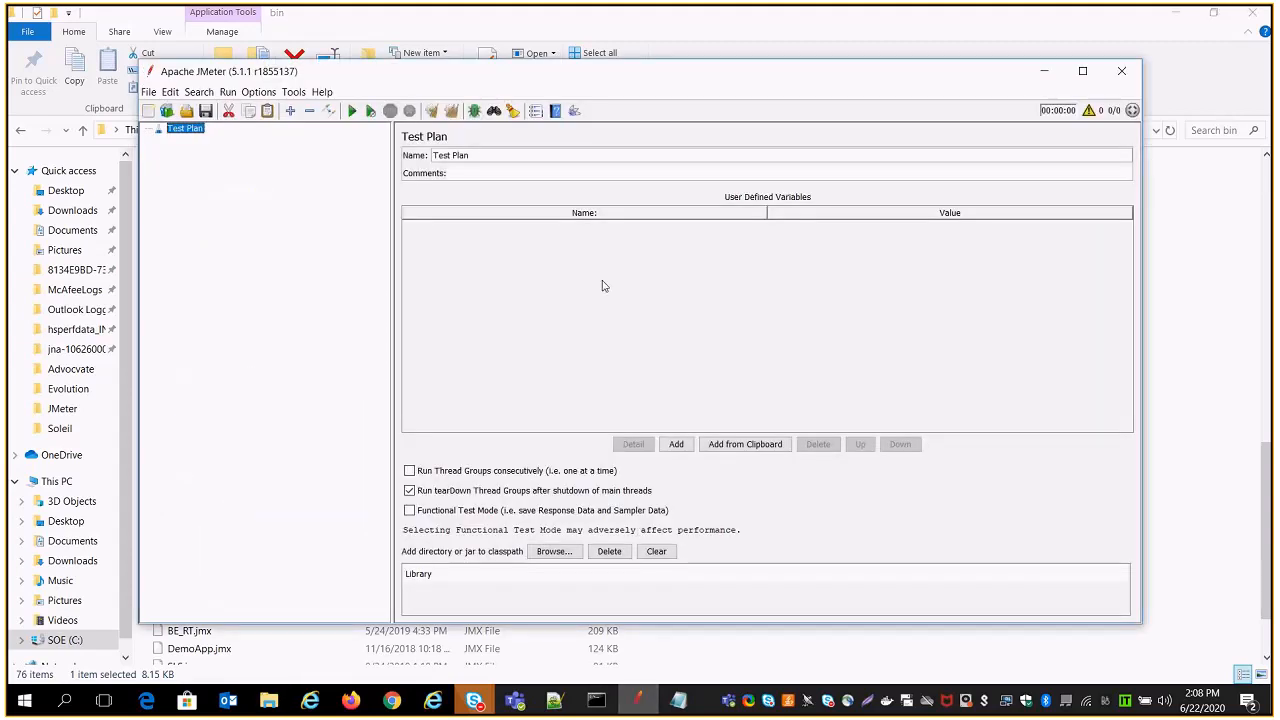
right_click(188, 137)
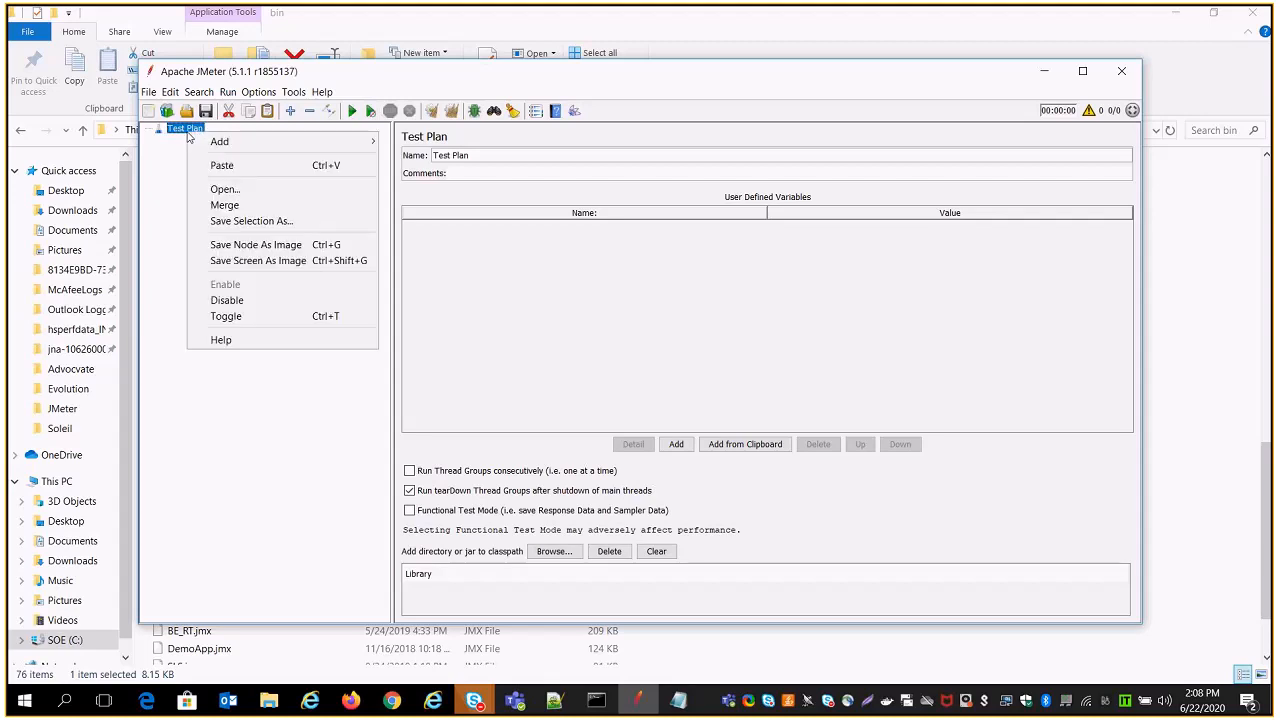
mouse_move(242, 147)
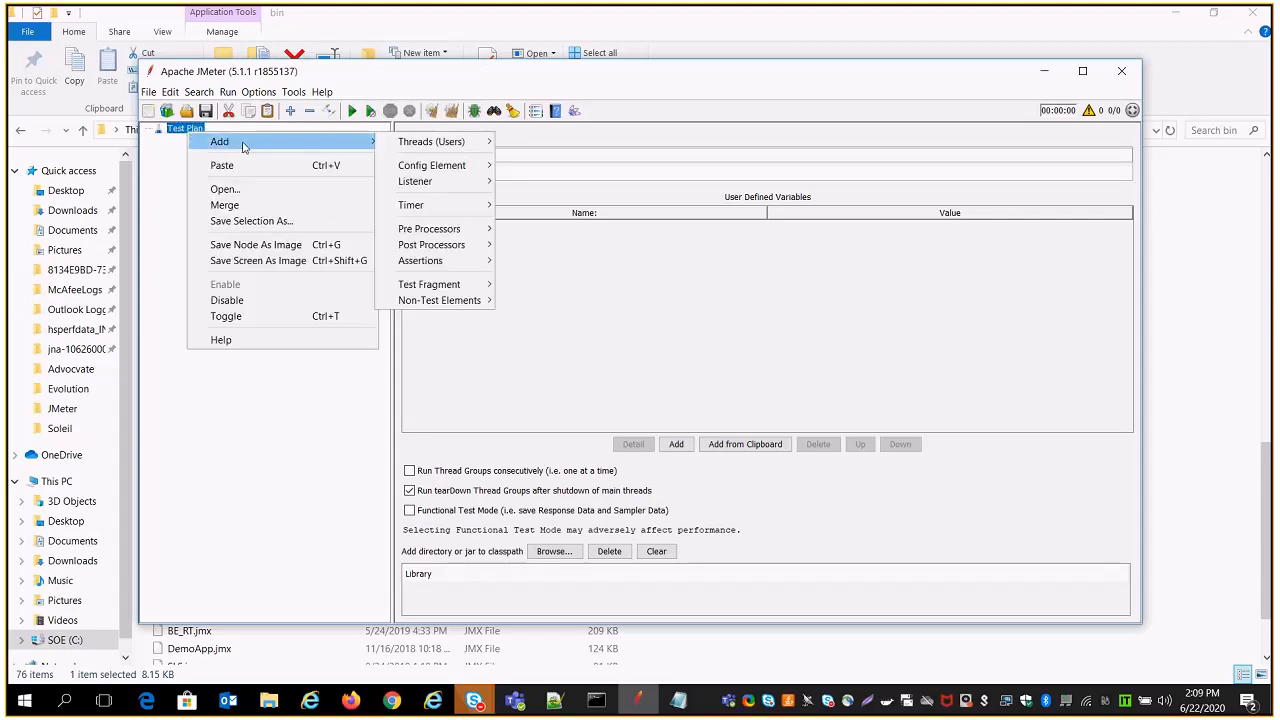
mouse_move(432, 149)
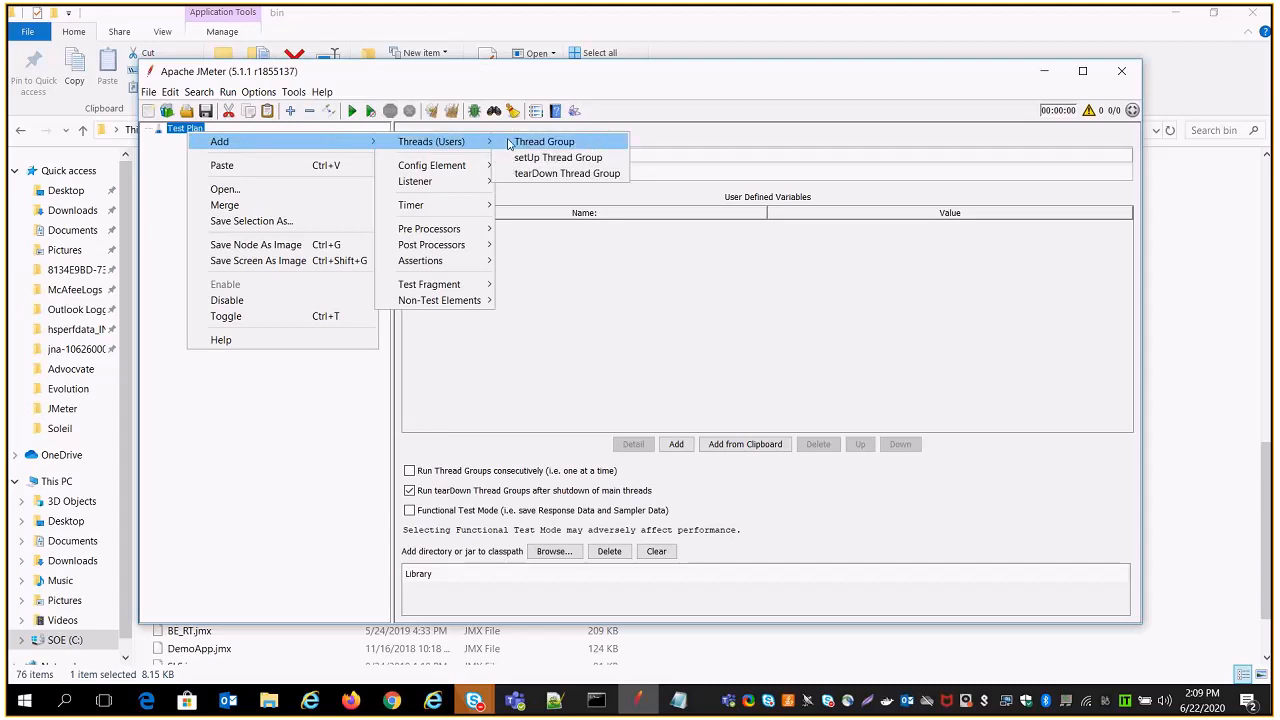
click(540, 142)
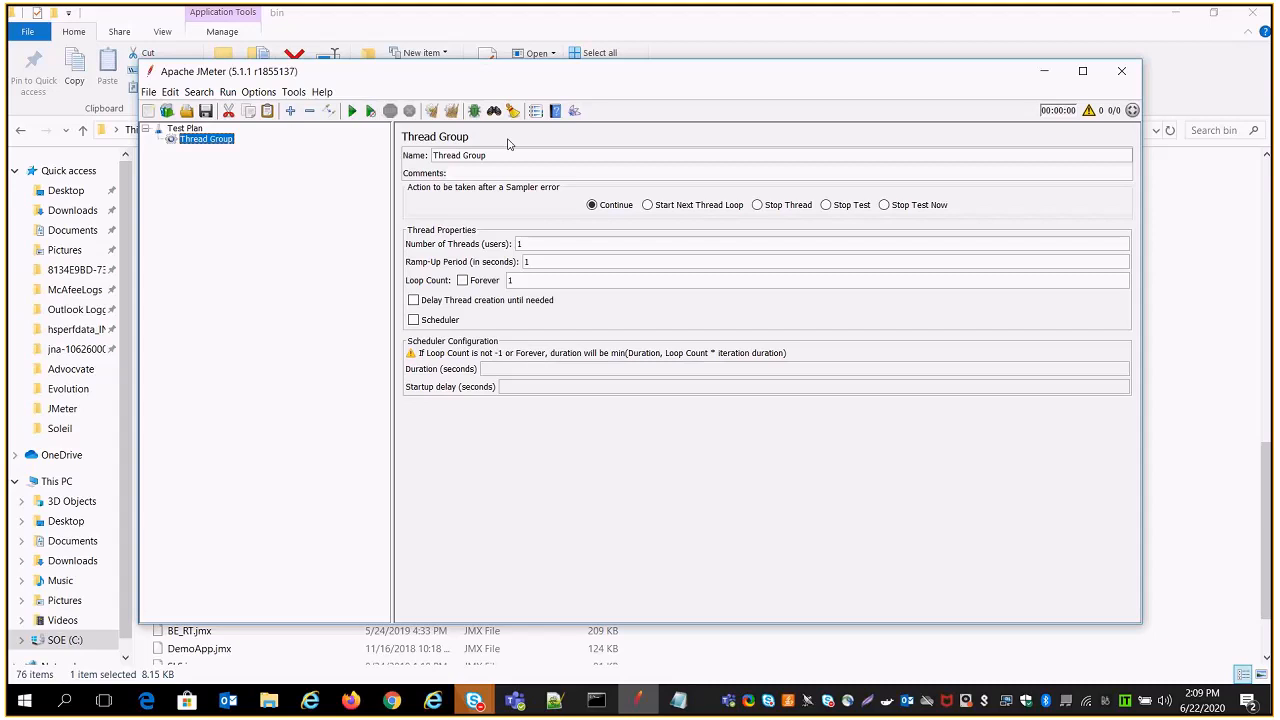
Step: Add an HTTP Request sampler to the Thread Group
right_click(205, 140)
mouse_move(237, 148)
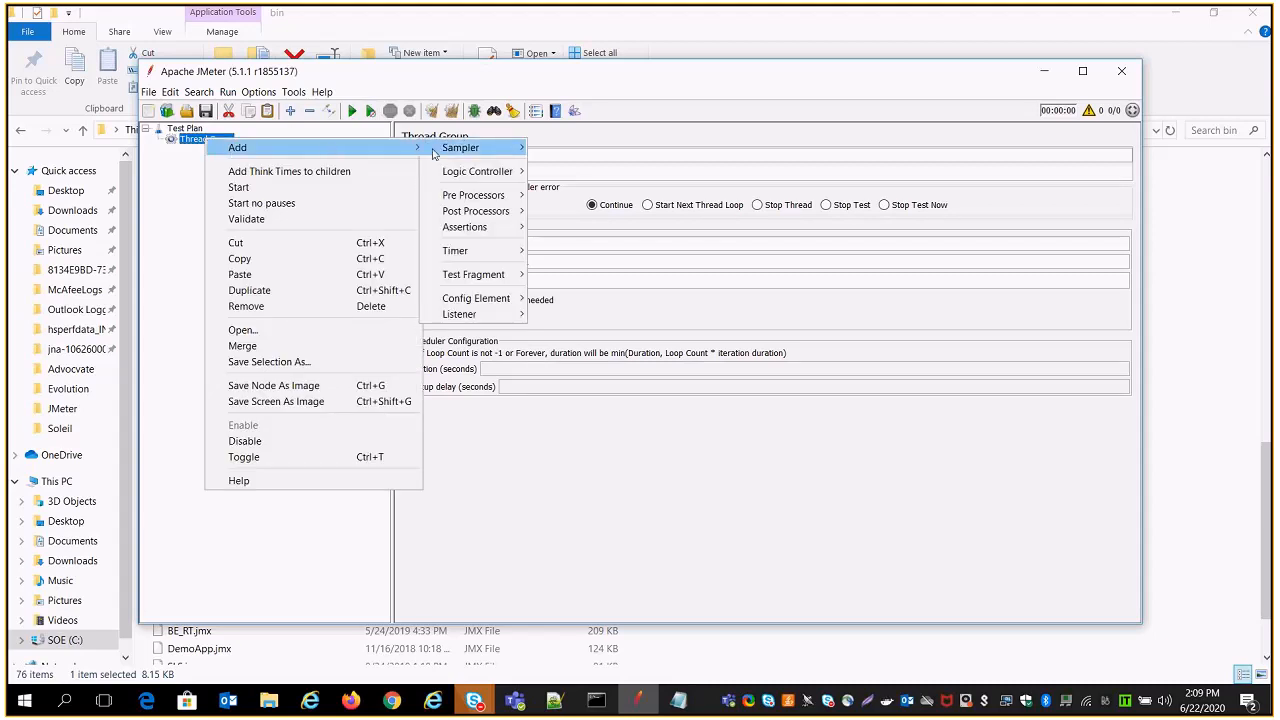
mouse_move(450, 153)
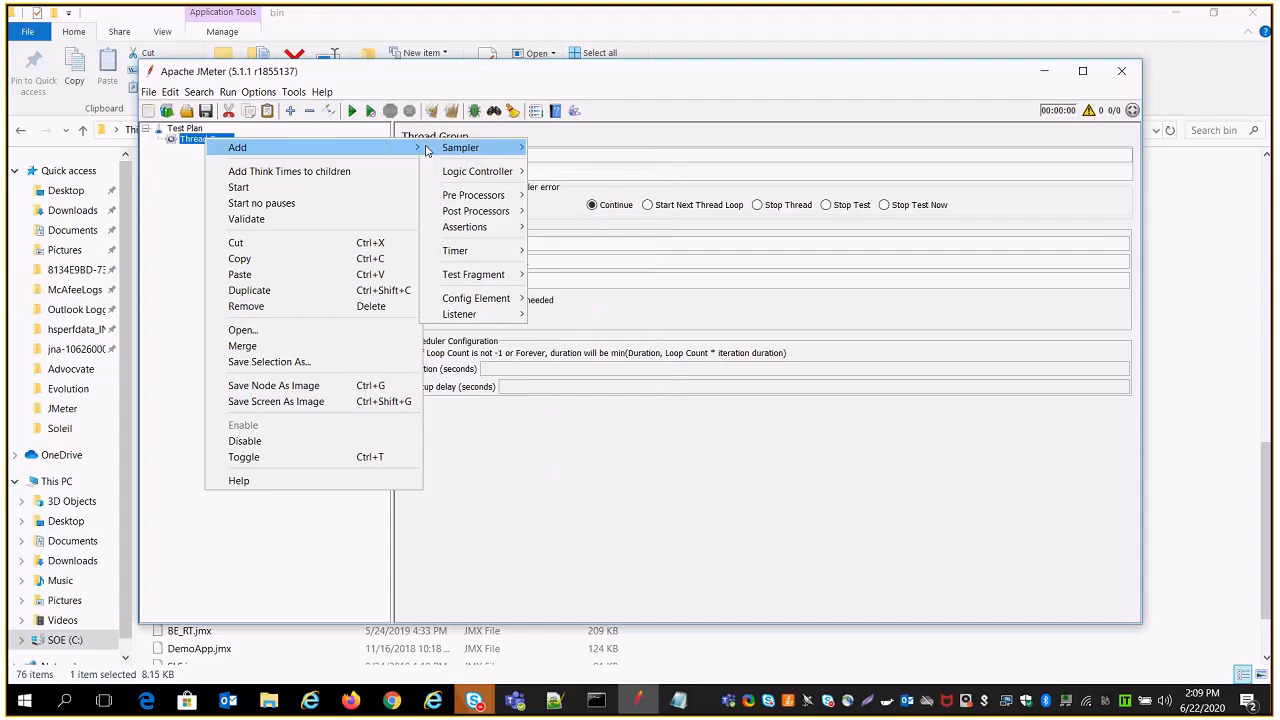
click(558, 172)
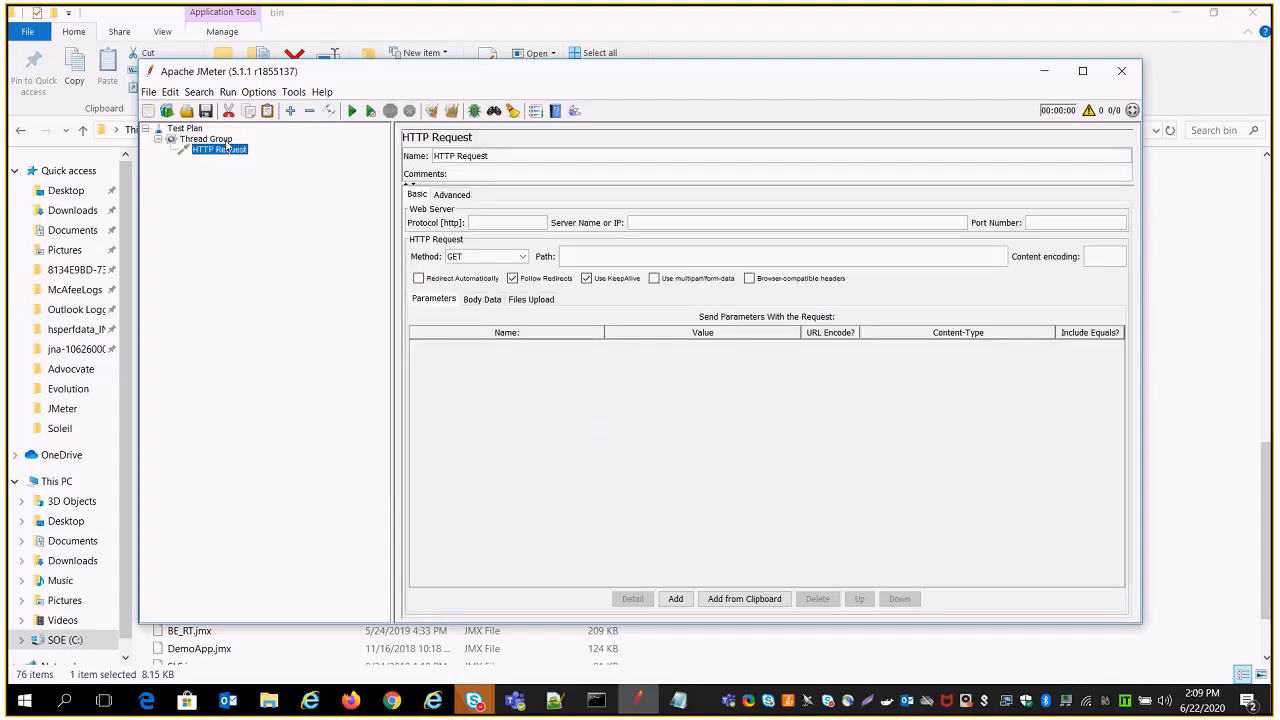
Step: Rename the HTTP Request sampler to GET_Request
drag(495, 156, 402, 158)
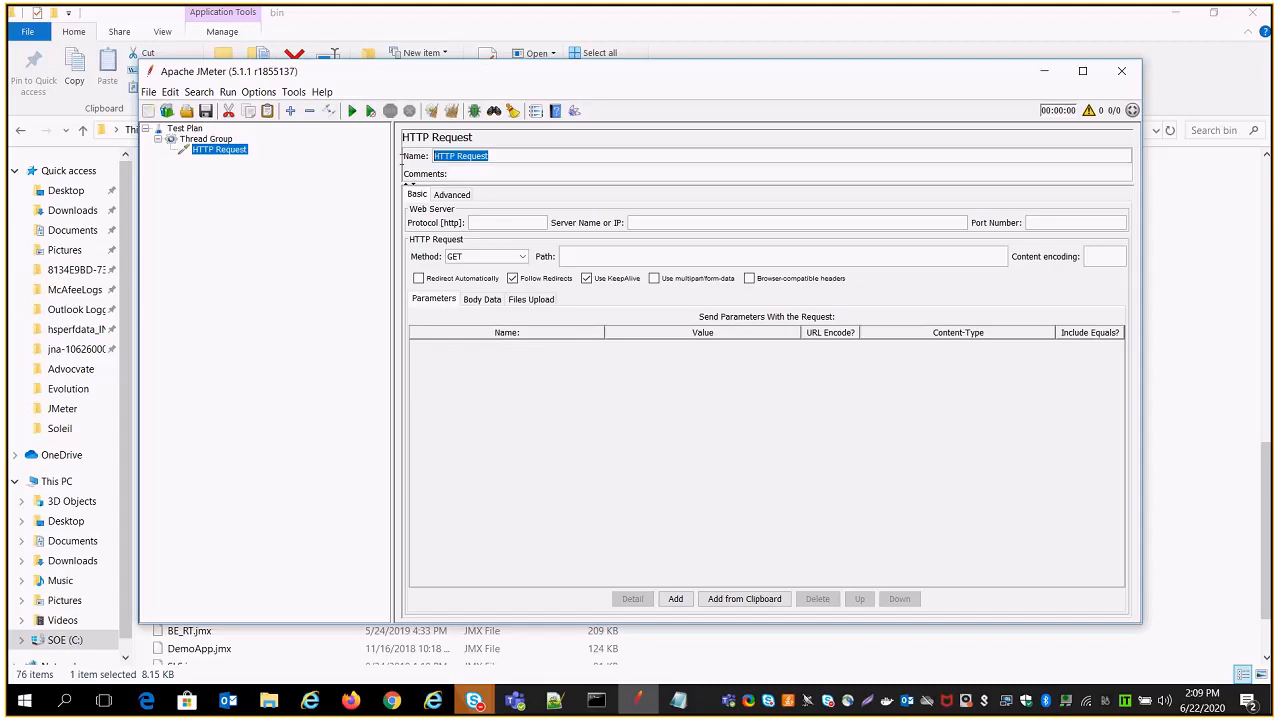
click(505, 157)
drag(505, 157, 408, 157)
text(GET_Request)
click(500, 226)
Step: Check the single-user request on the Reqres page and its URL parts in the Notepad notes, and return to JMeter
click(391, 700)
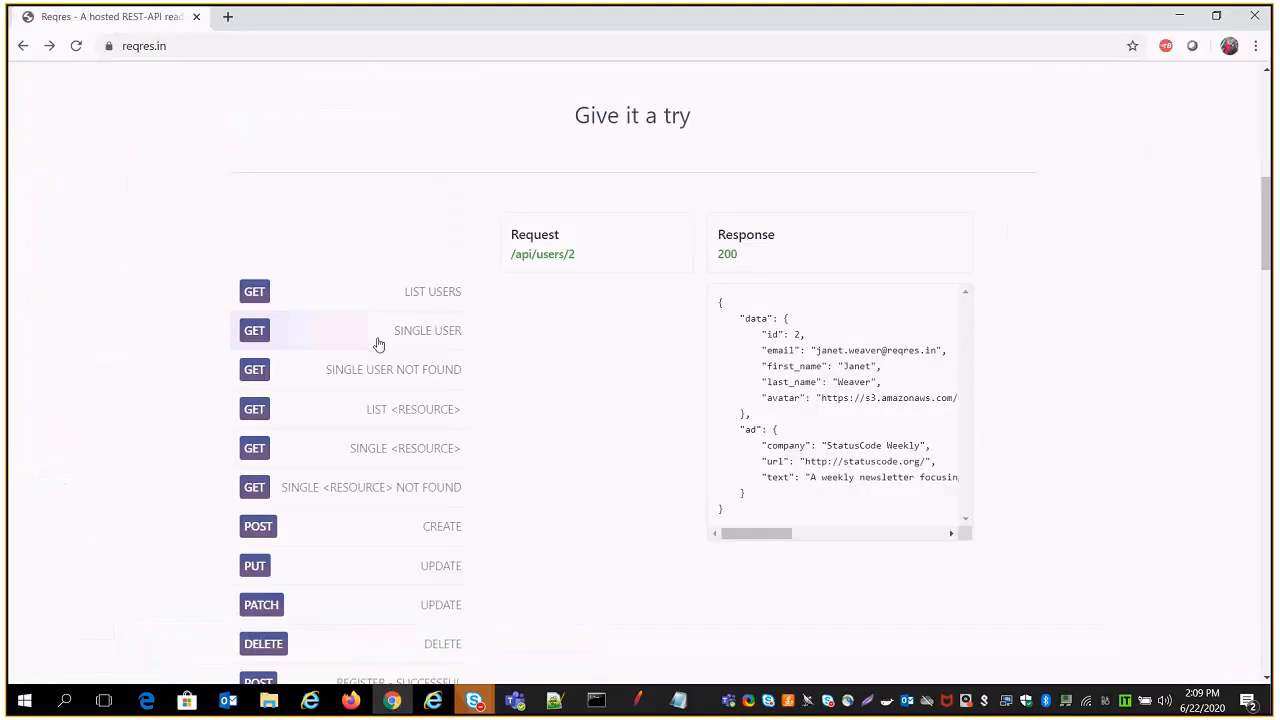
click(678, 700)
drag(486, 258, 274, 253)
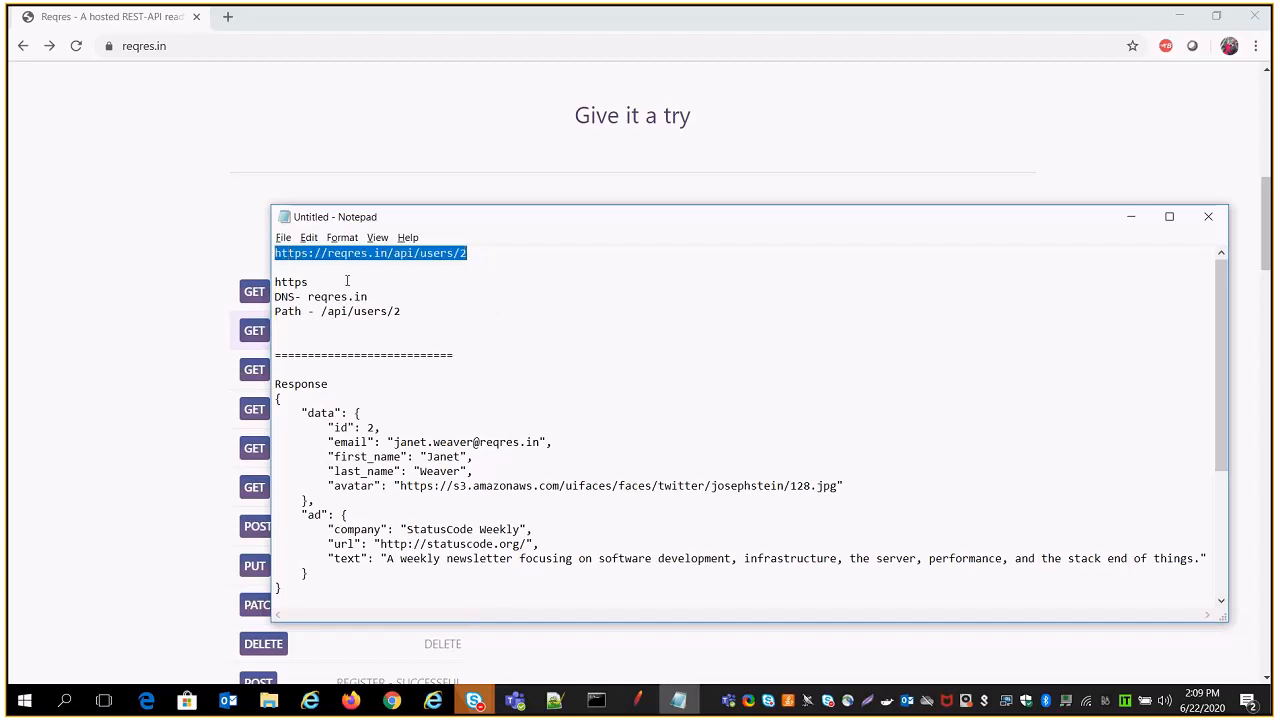
click(381, 279)
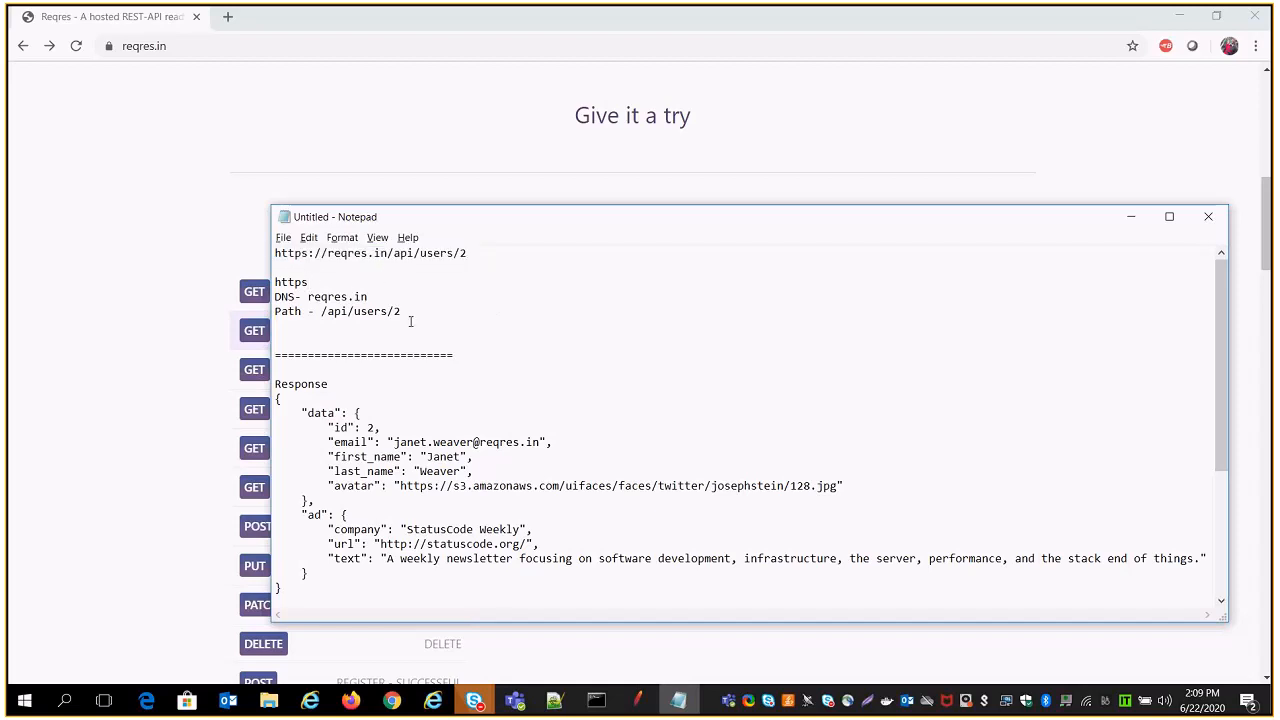
click(627, 708)
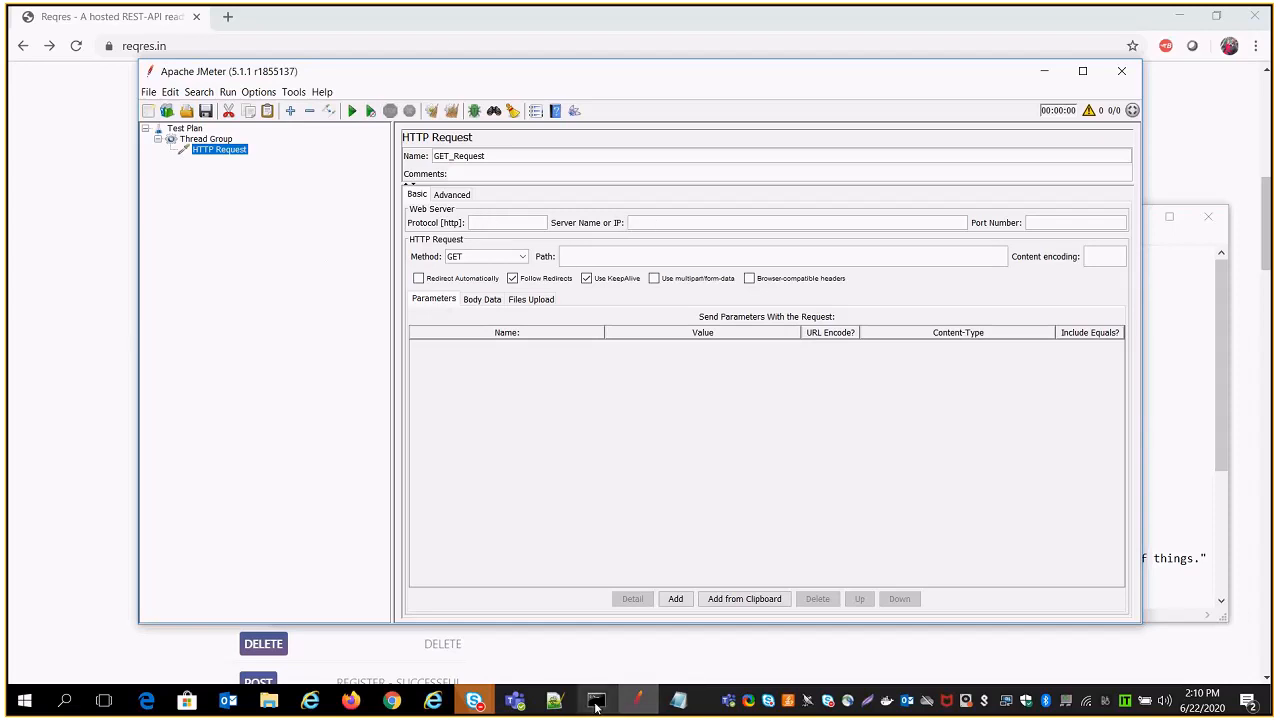
Step: Look up the protocol in the Notepad notes and set the request's protocol to https
click(679, 702)
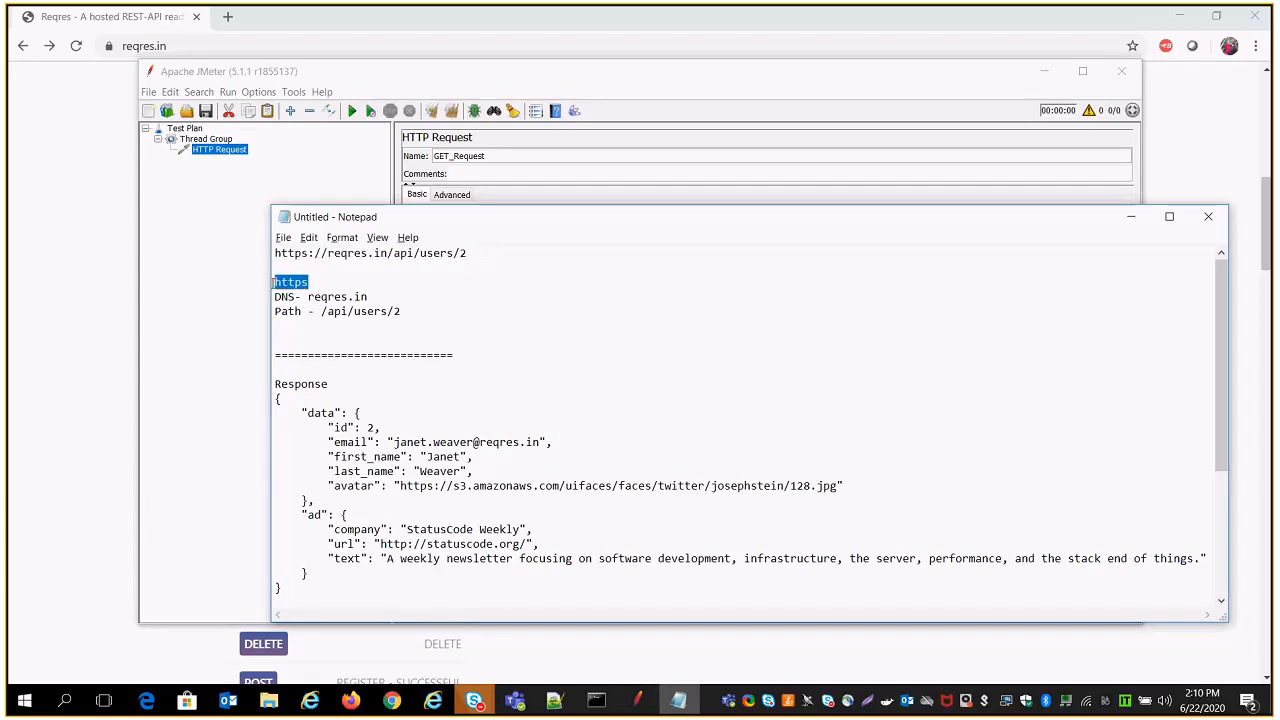
click(226, 299)
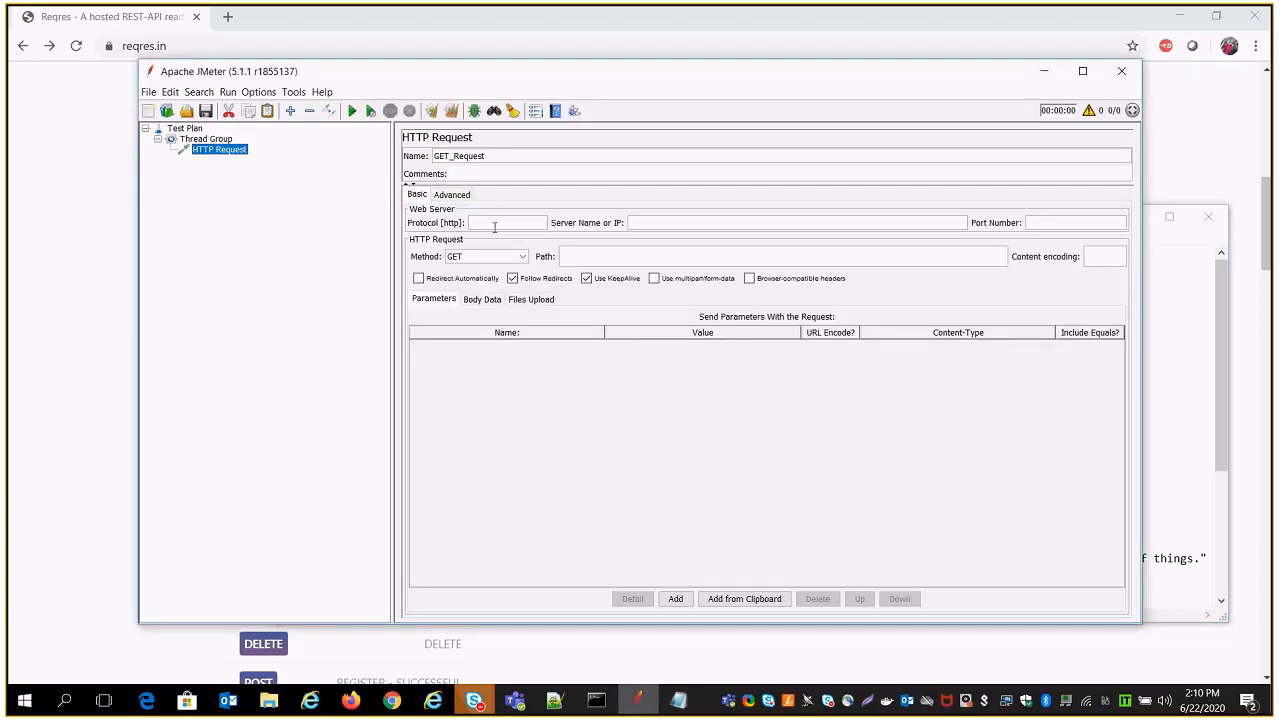
text(https)
Step: Copy the host reqres.in from the Notepad notes into the request's server name
click(678, 700)
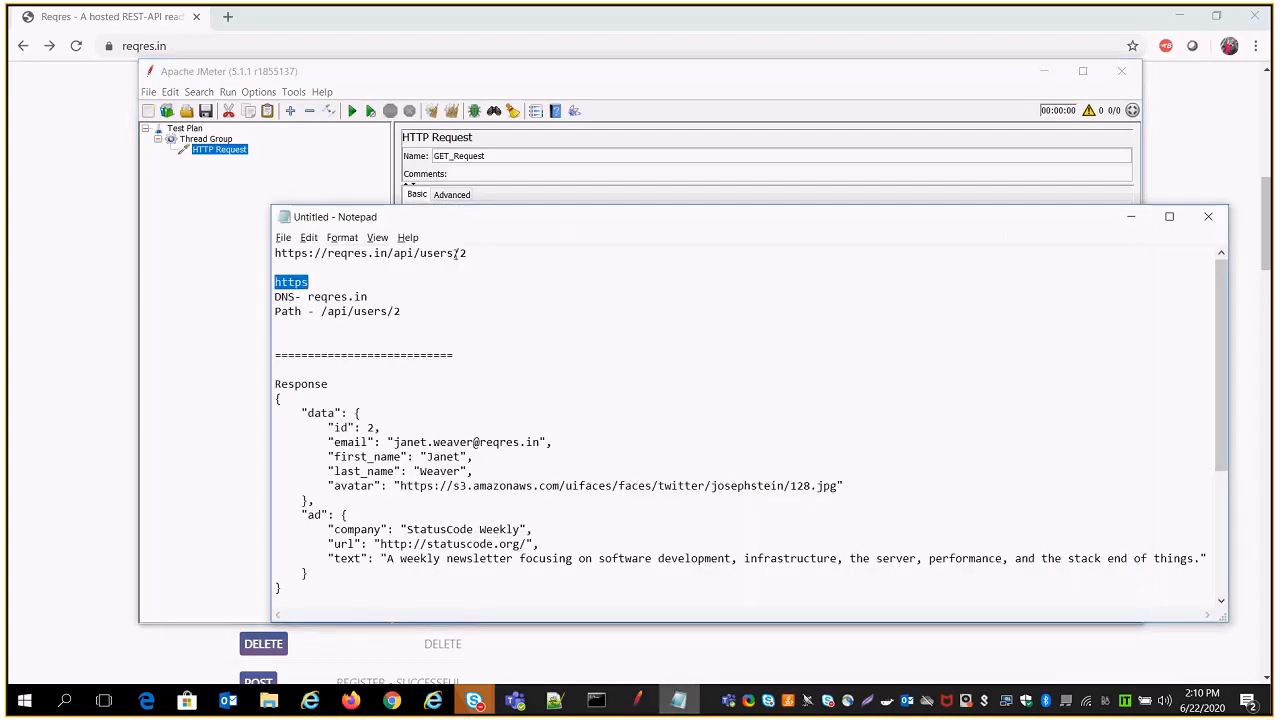
drag(487, 217, 617, 315)
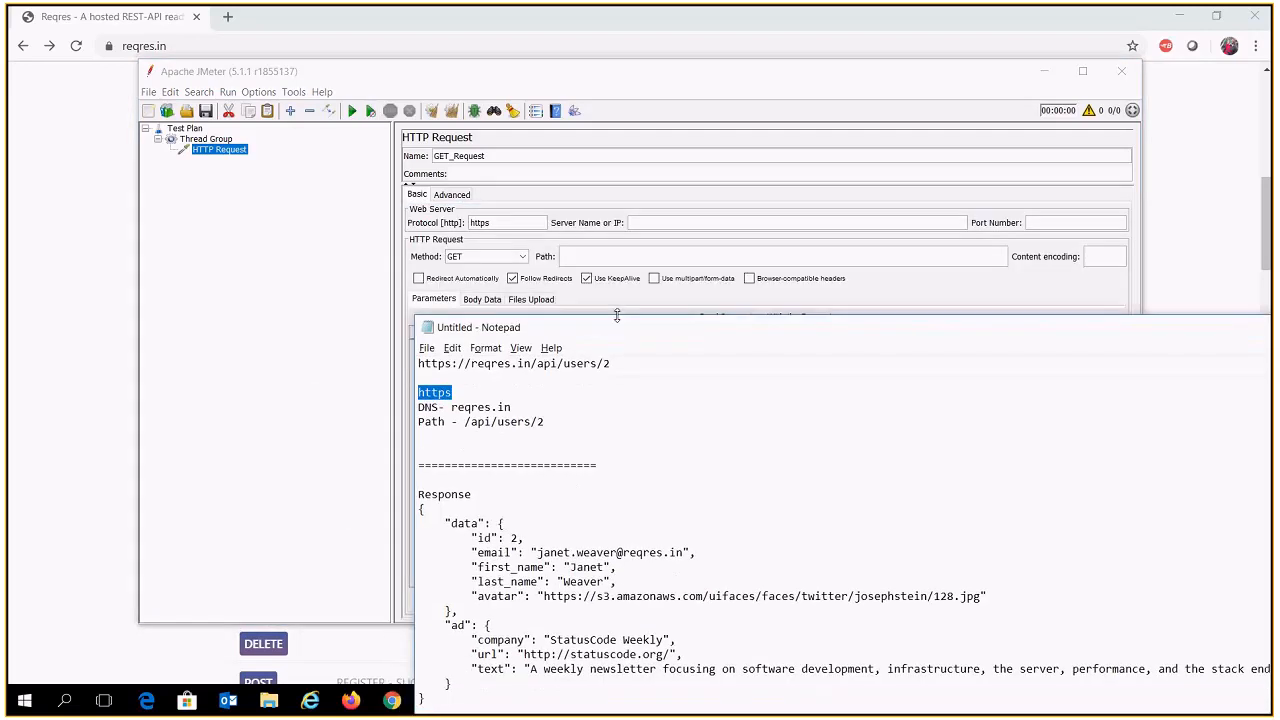
drag(518, 407, 449, 407)
key(ctrl+c)
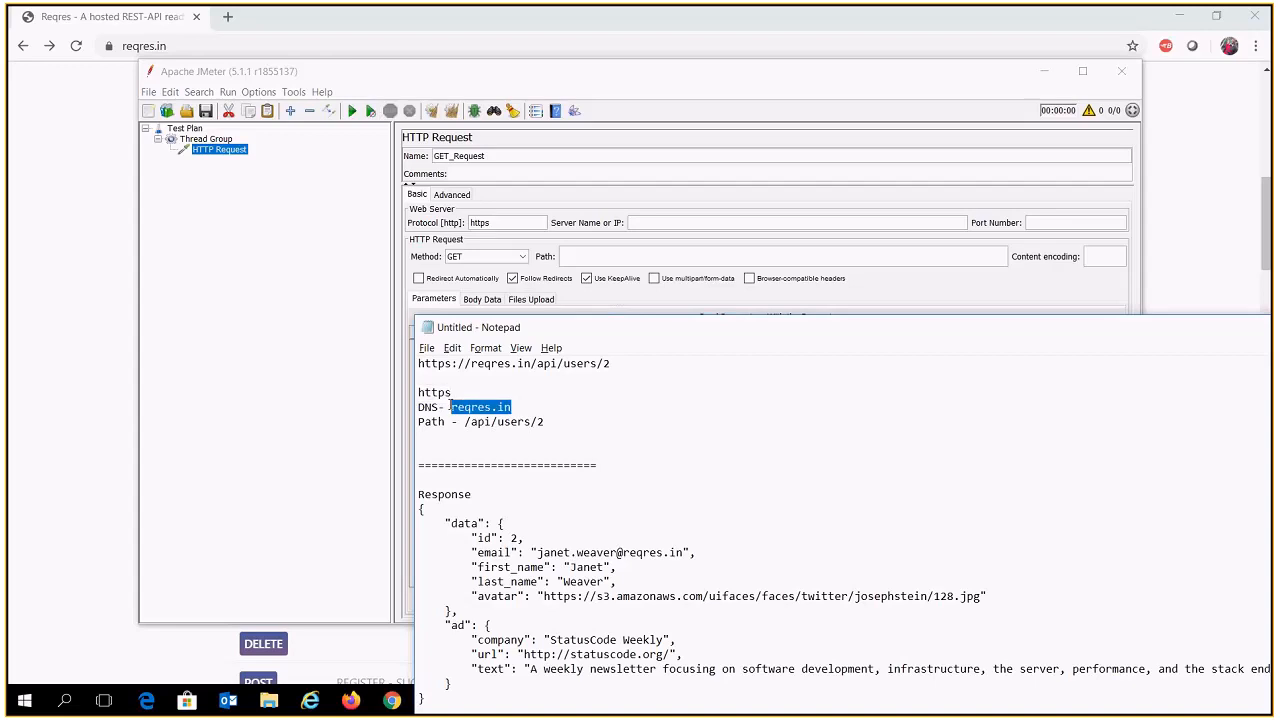
click(652, 222)
key(ctrl+v)
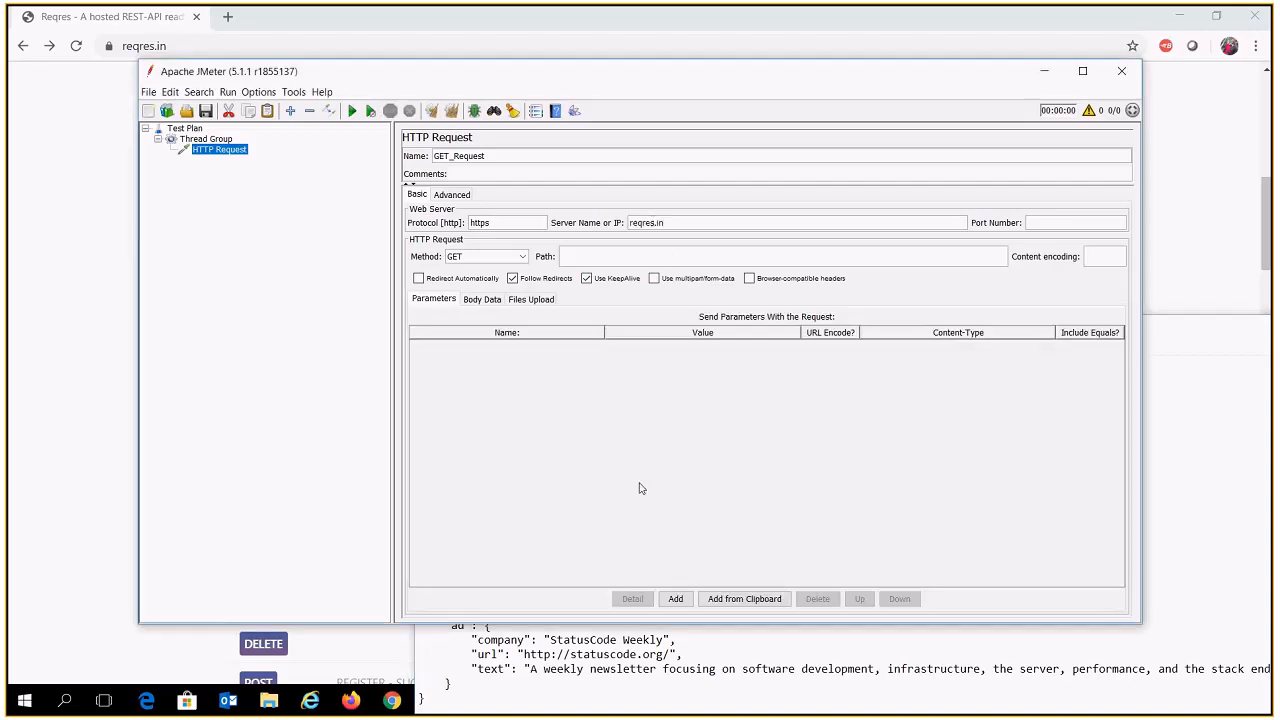
Step: Copy the path /api/users/2 from the Notepad notes into the request's path, keeping the method as GET
click(588, 668)
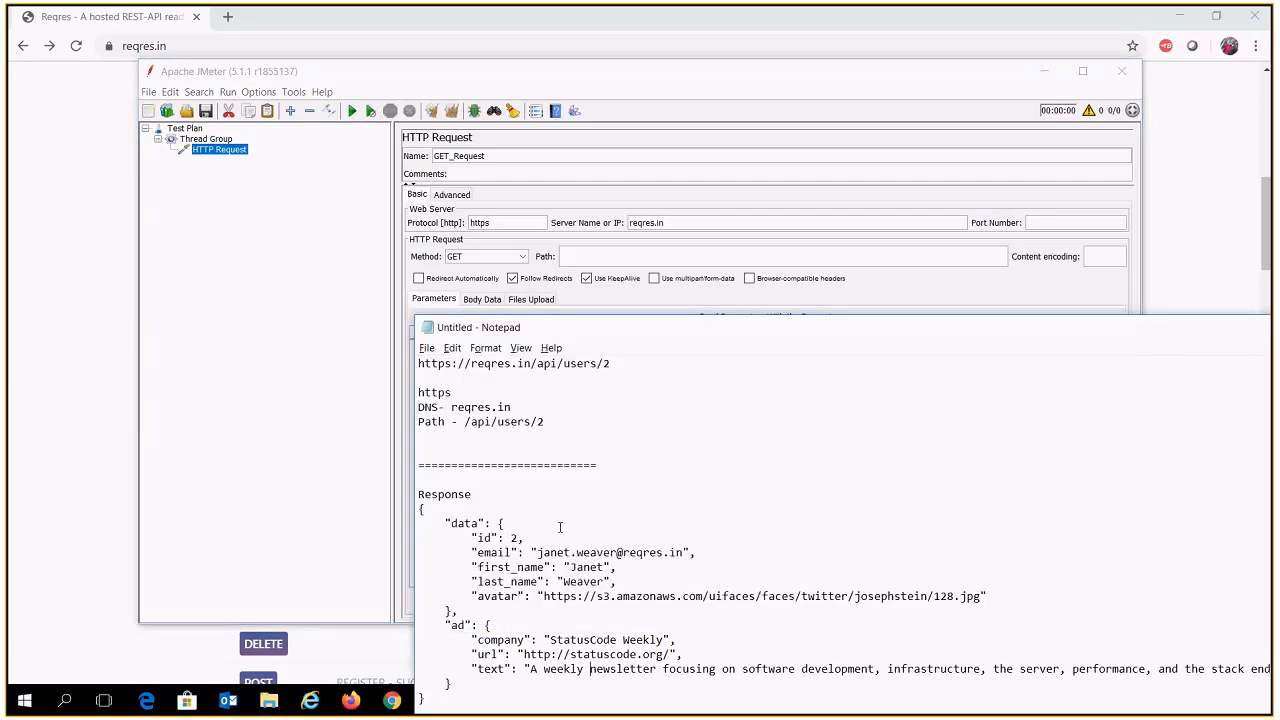
drag(546, 421, 465, 421)
key(ctrl+c)
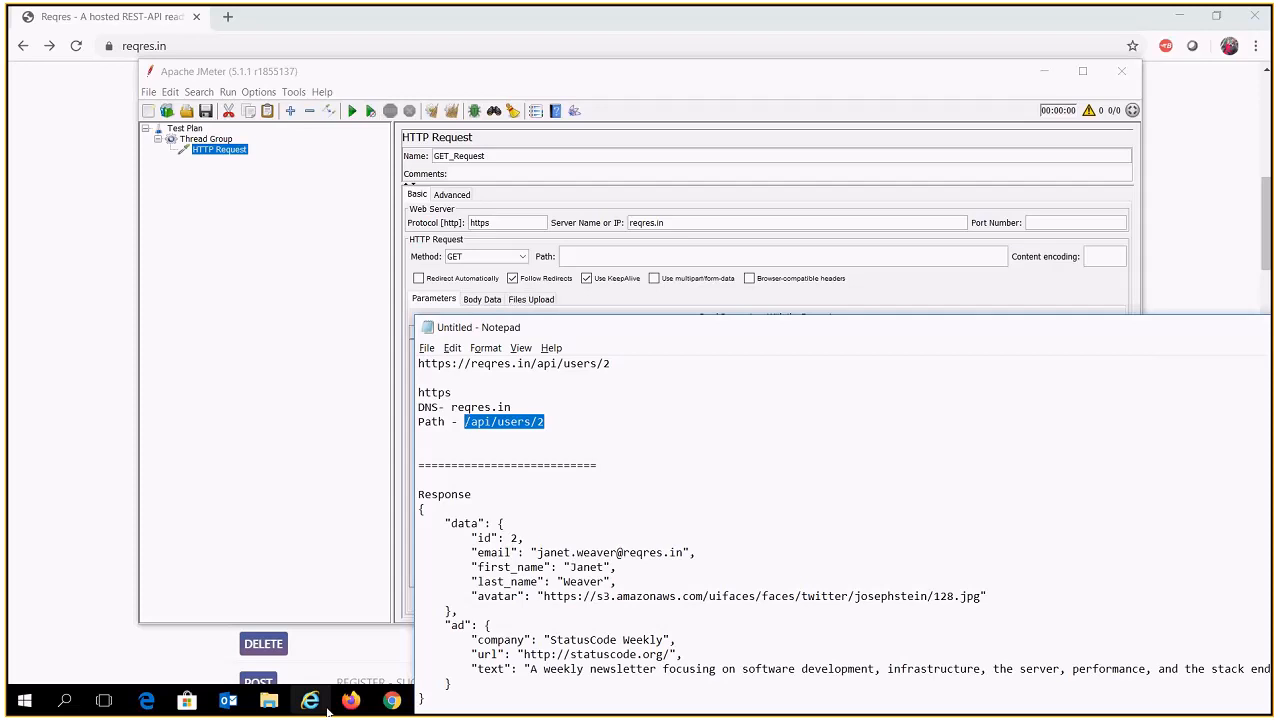
click(386, 704)
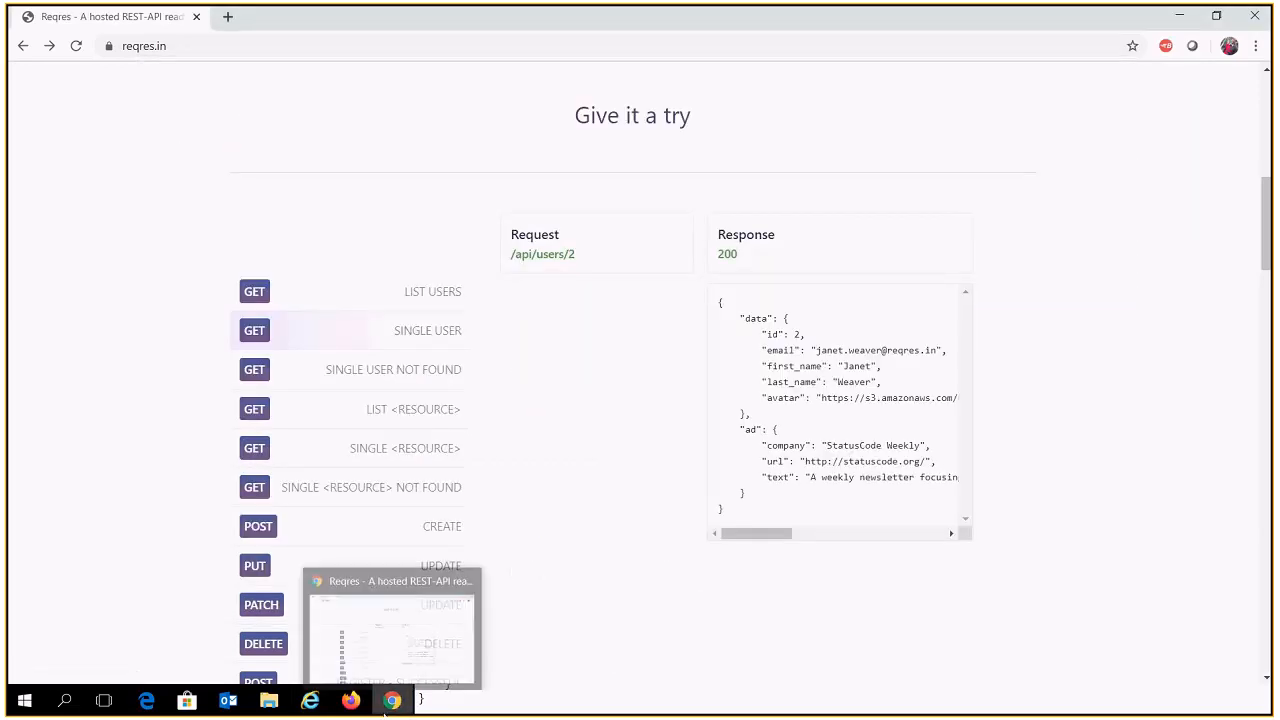
key(alt+Tab)
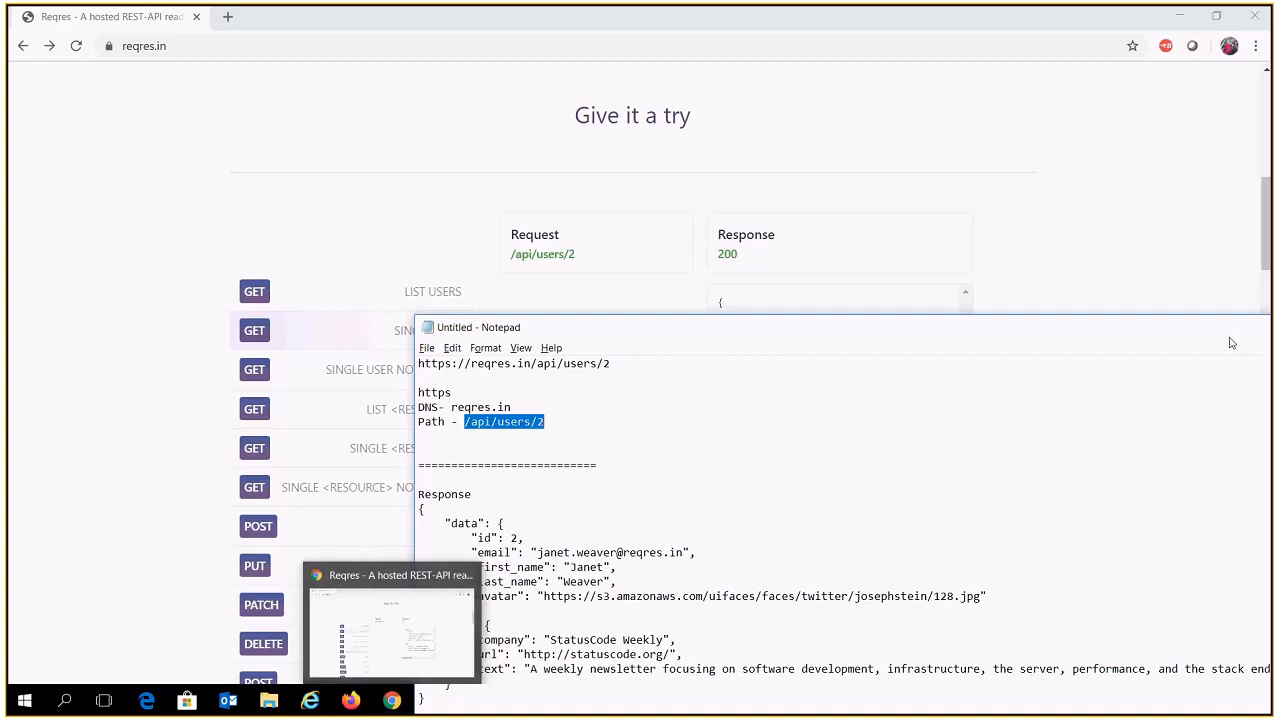
drag(1199, 335, 1049, 320)
click(1125, 309)
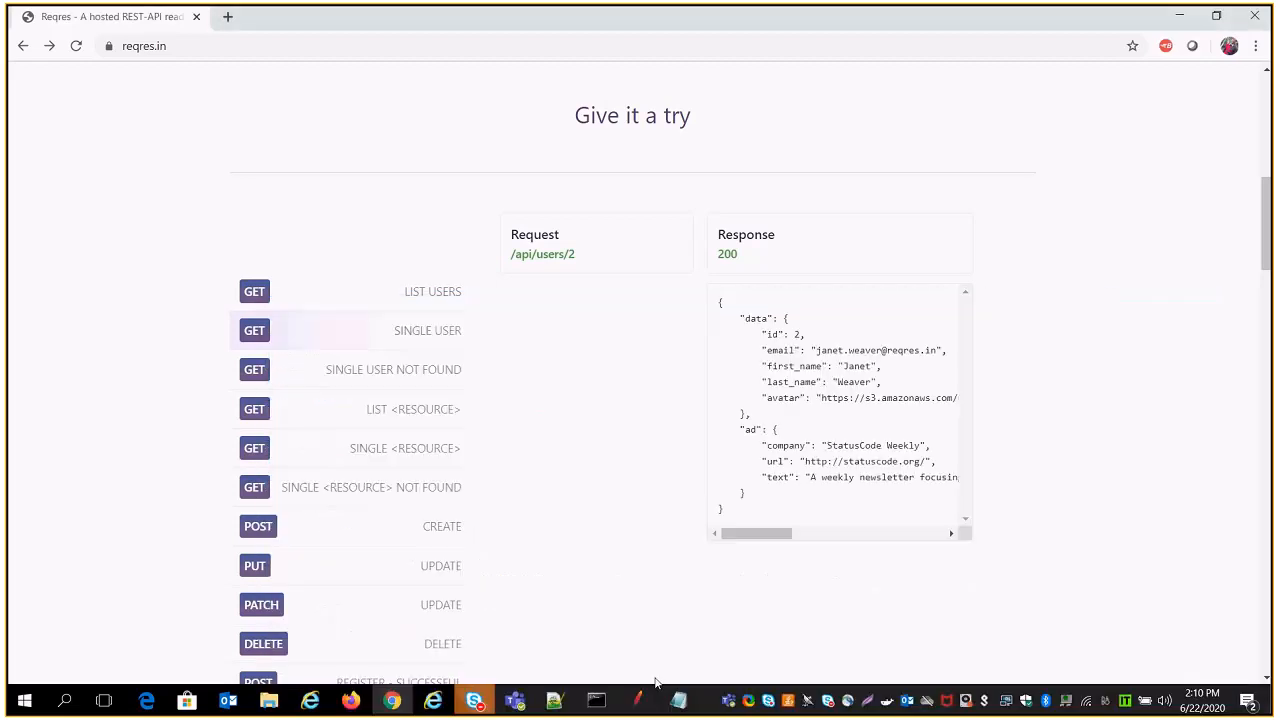
click(637, 700)
click(591, 258)
key(ctrl+v)
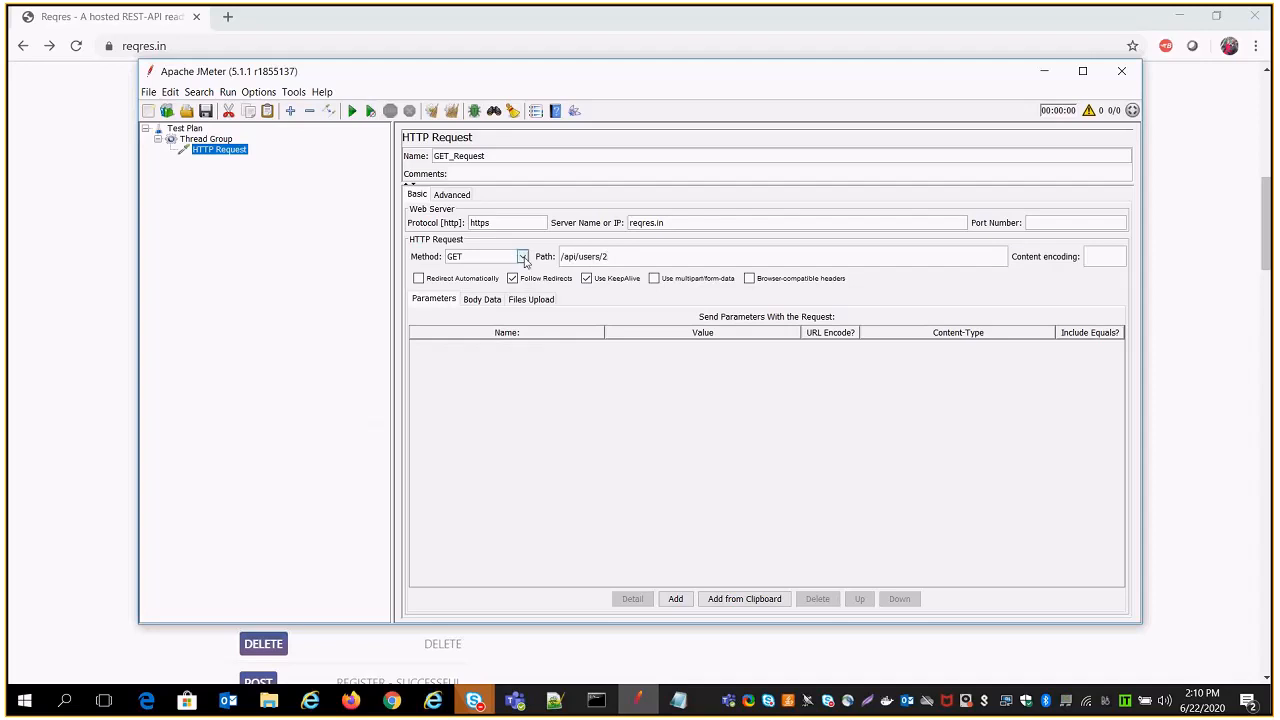
click(522, 257)
click(523, 259)
Step: Examine the full sample response body for the single user on the Reqres page and return to JMeter
click(62, 392)
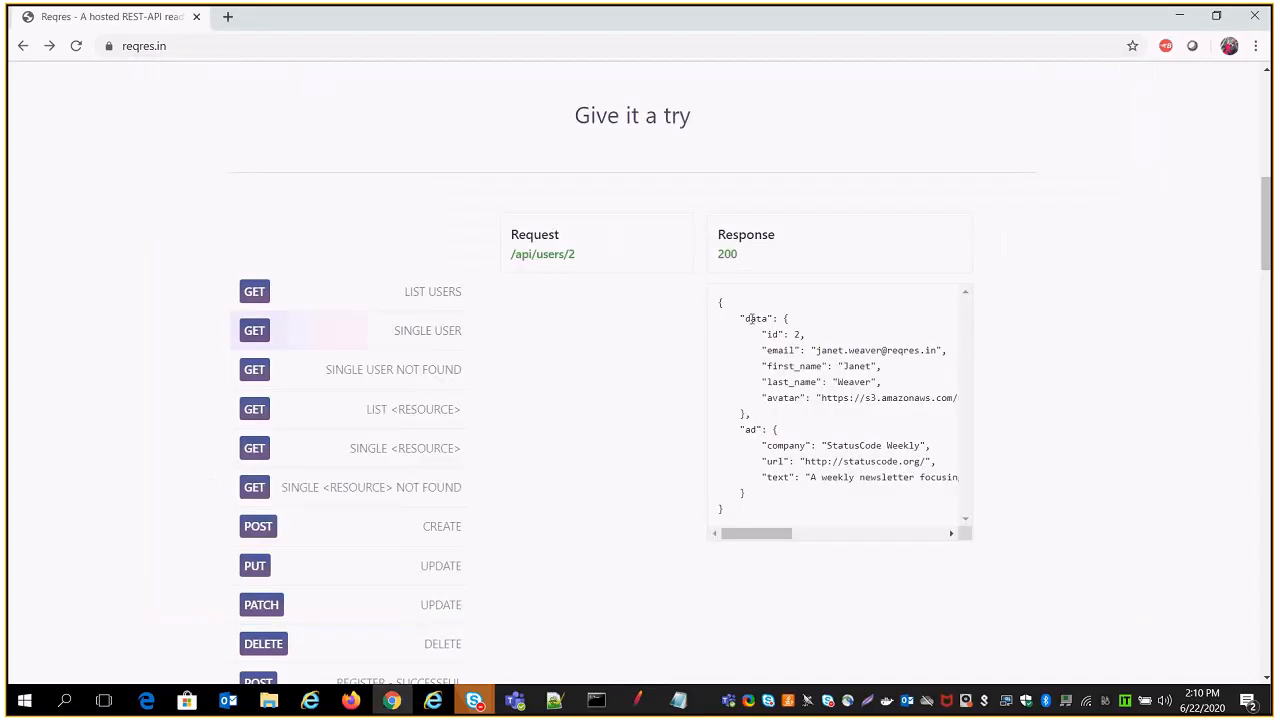
drag(719, 301, 783, 530)
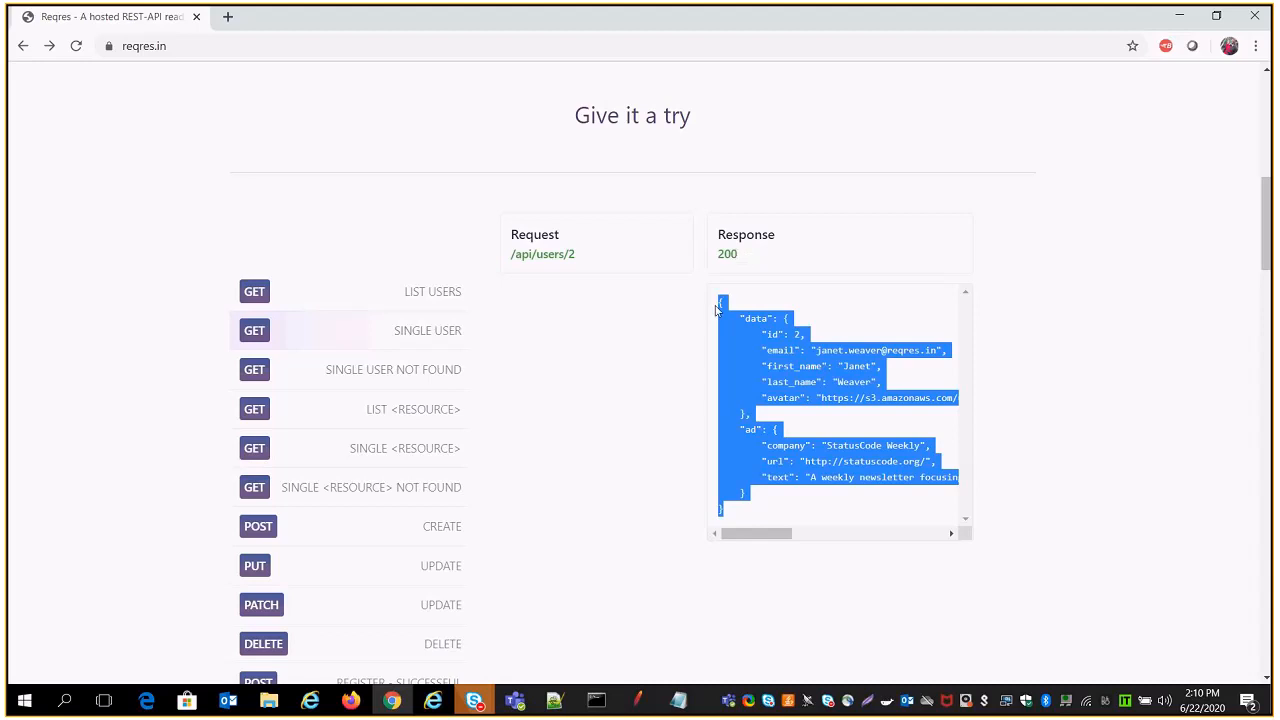
click(637, 700)
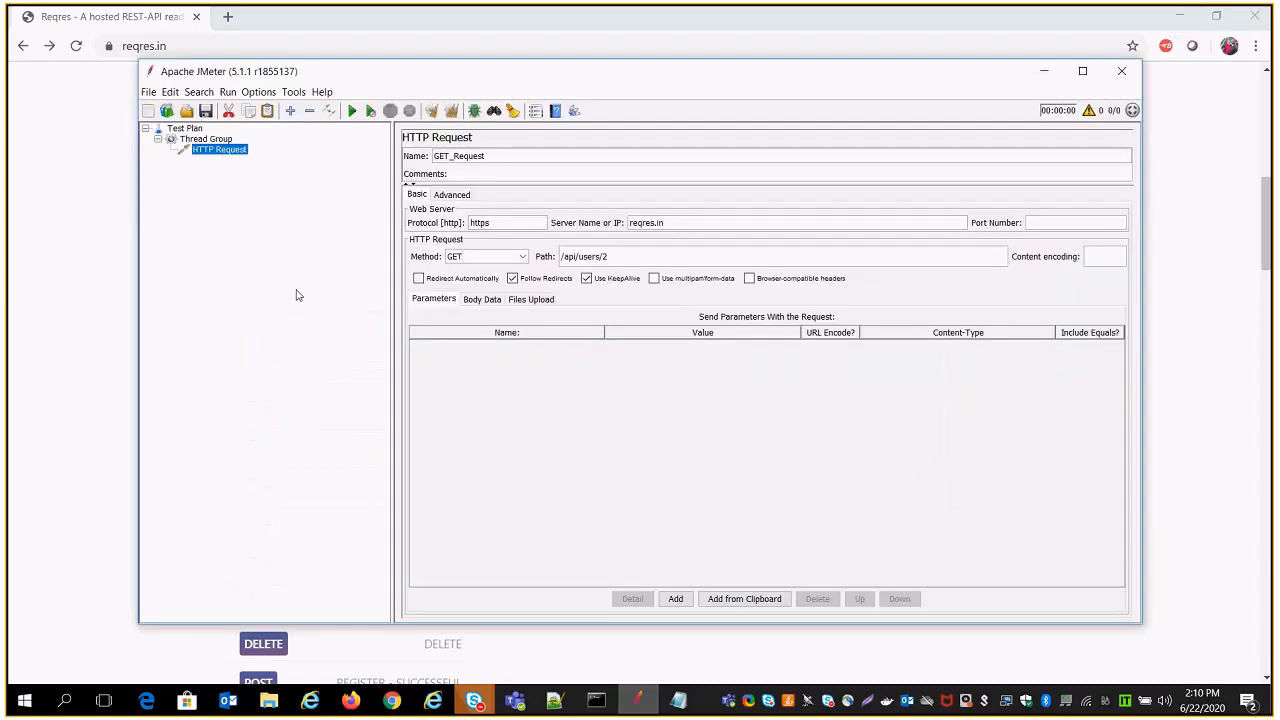
Step: Add a View Results Tree listener to the Thread Group
click(213, 143)
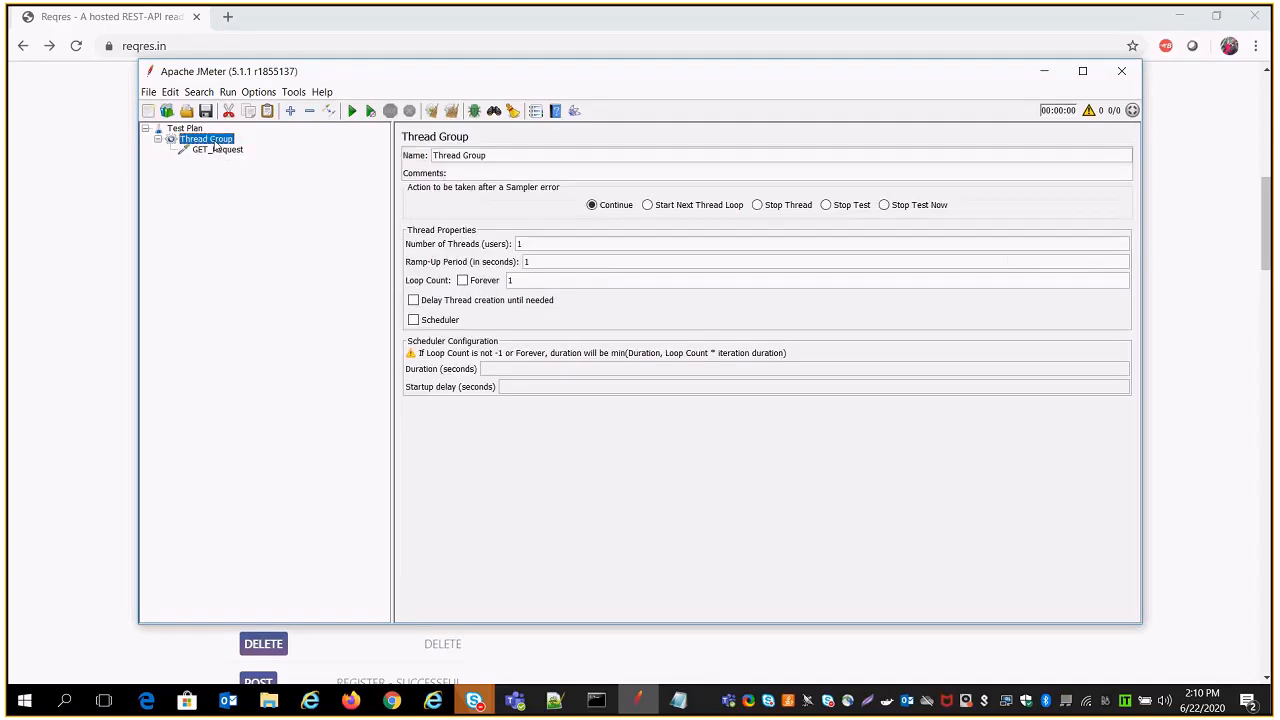
right_click(214, 146)
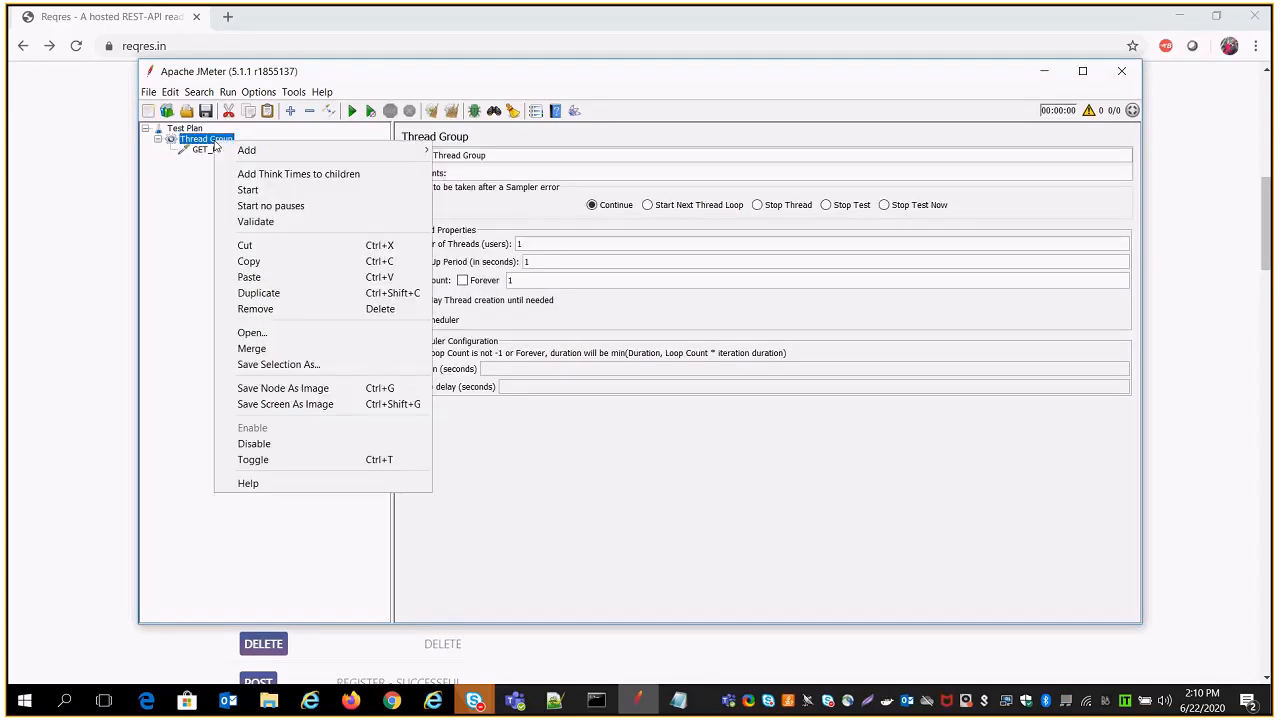
mouse_move(246, 154)
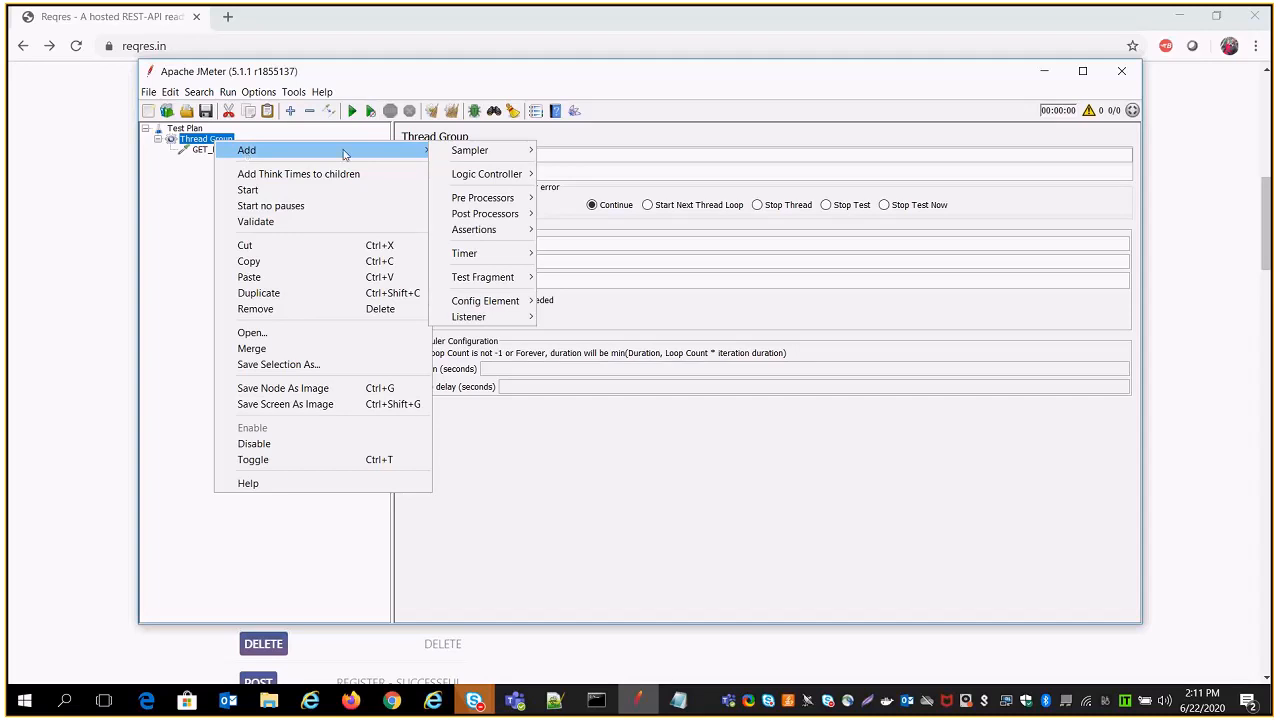
mouse_move(510, 316)
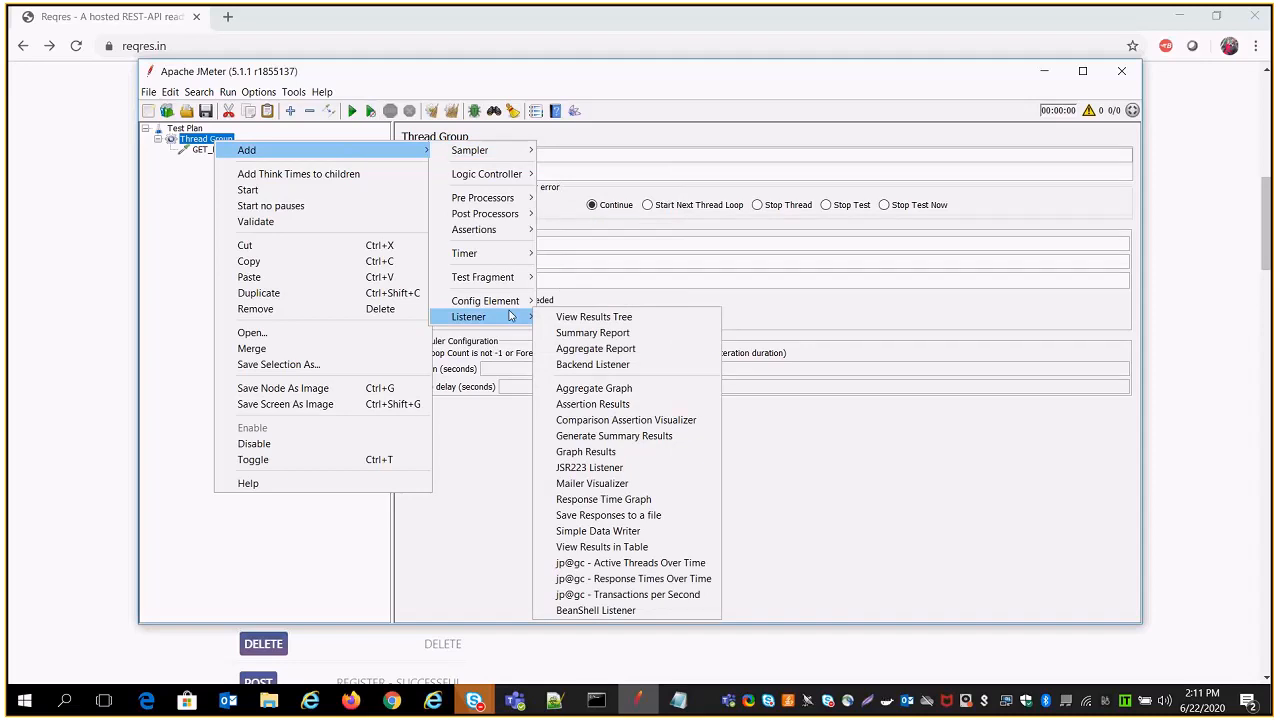
click(563, 319)
right_click(216, 140)
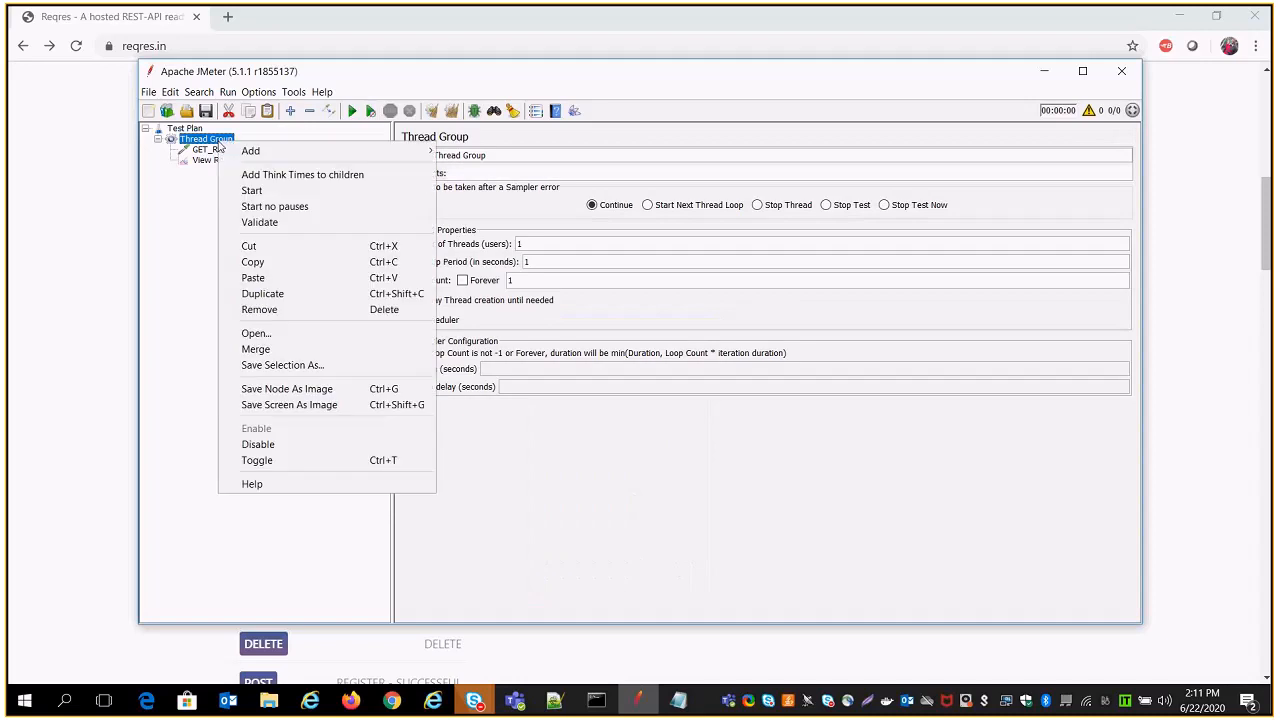
mouse_move(494, 320)
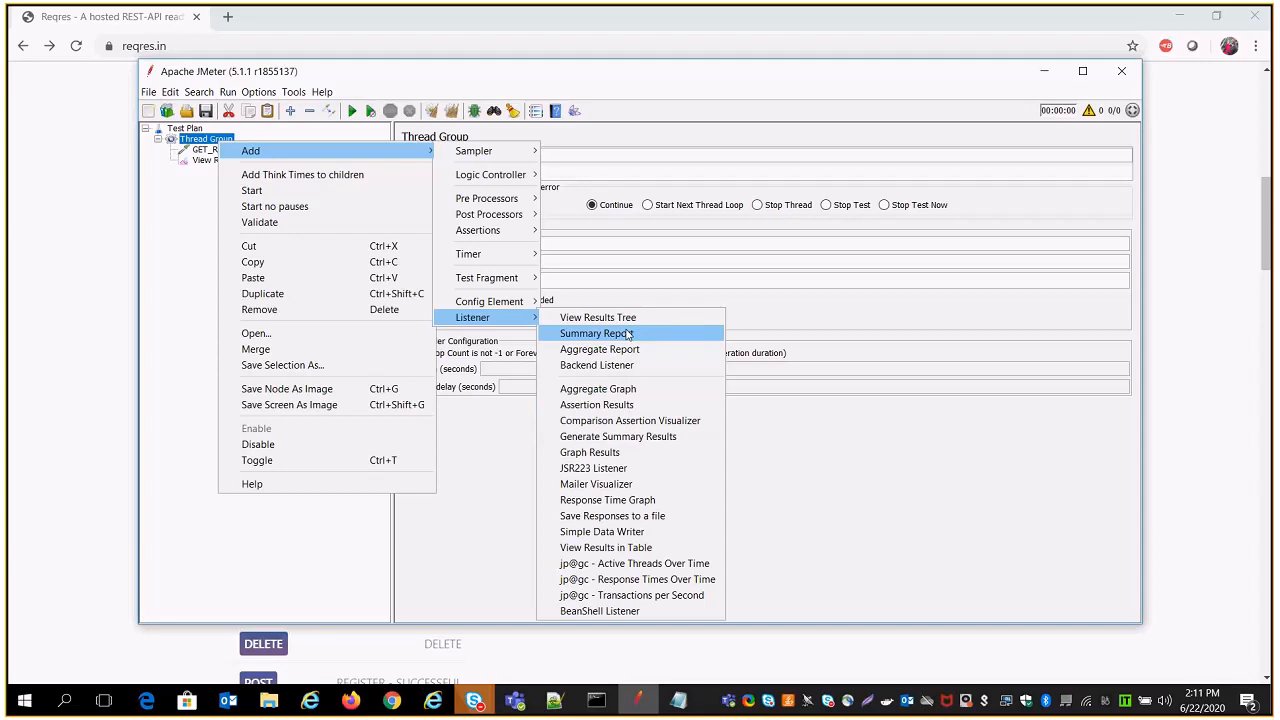
click(193, 357)
Step: Start the test run for GET_Request, first saving the test plan as API.jmx in the bin folder
click(212, 160)
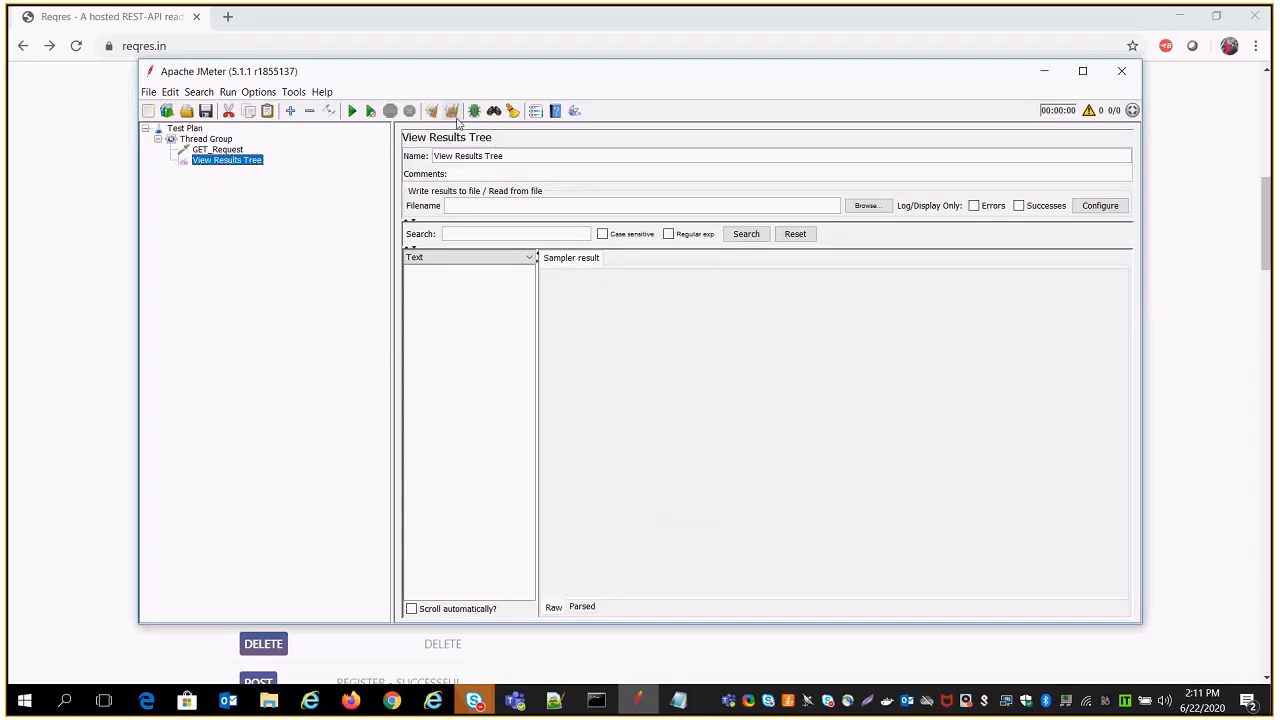
click(228, 150)
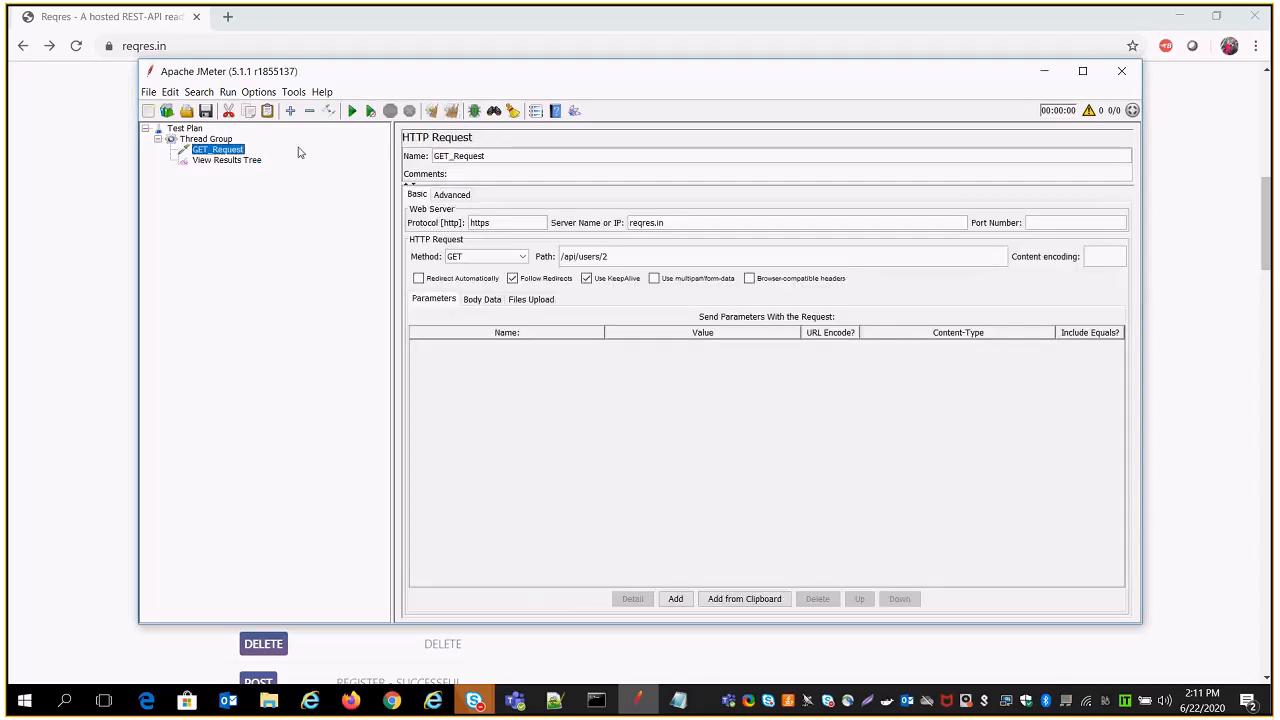
click(352, 111)
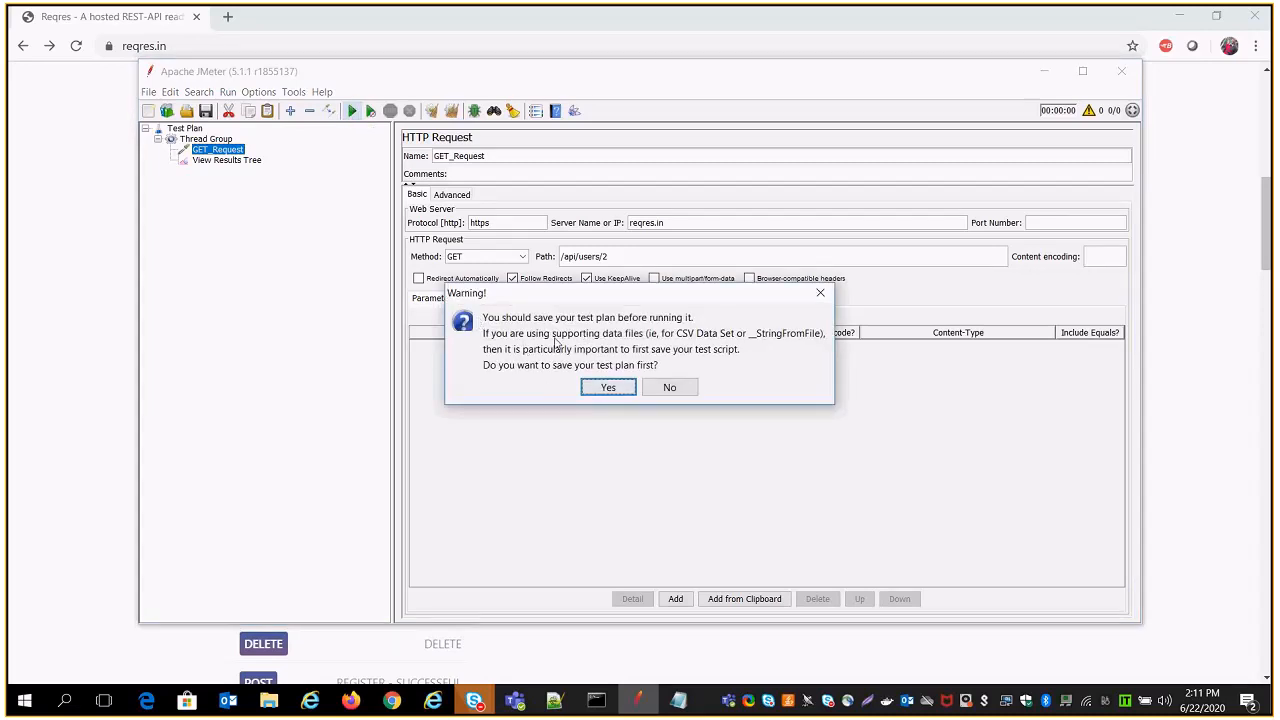
click(608, 388)
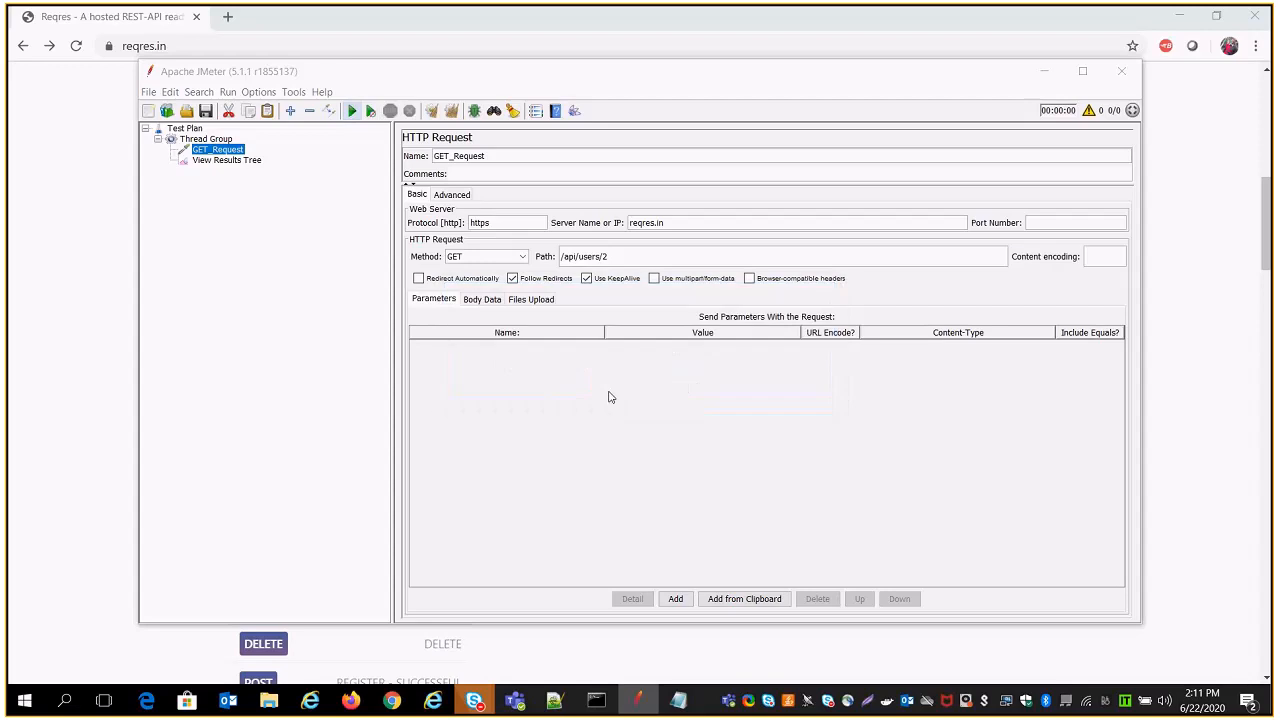
click(625, 455)
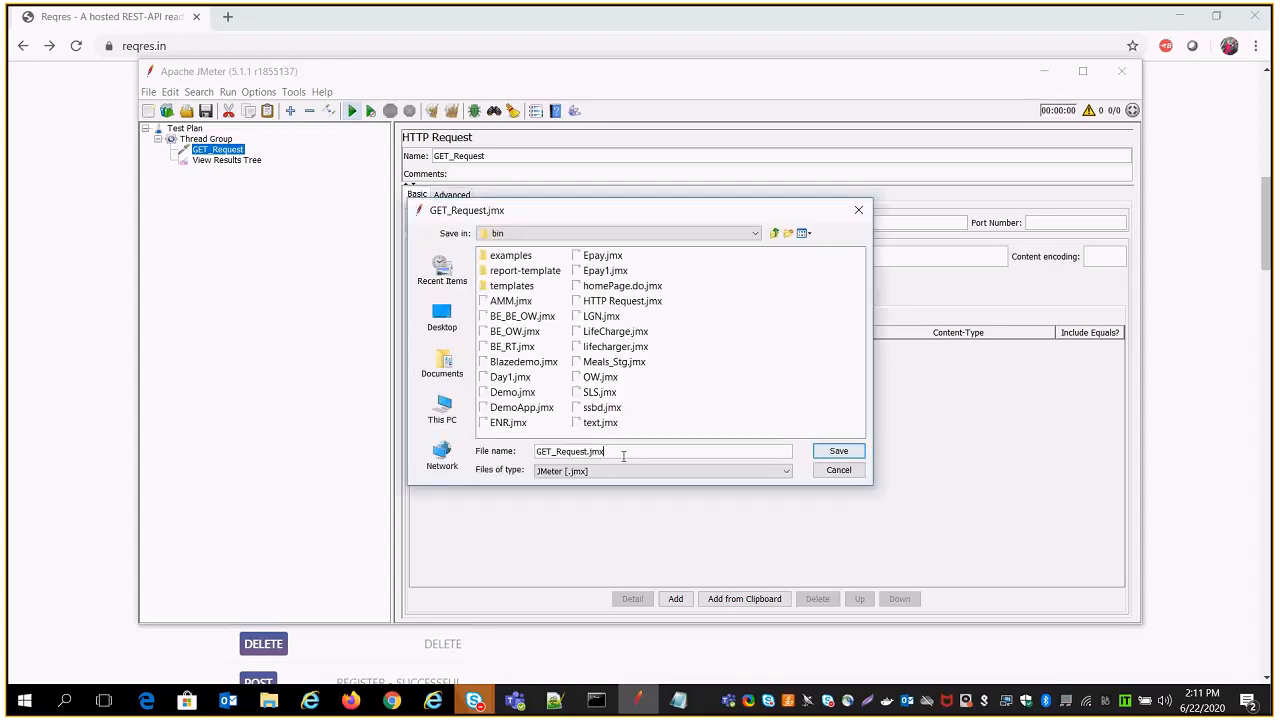
drag(590, 451, 535, 452)
text(API)
key(Return)
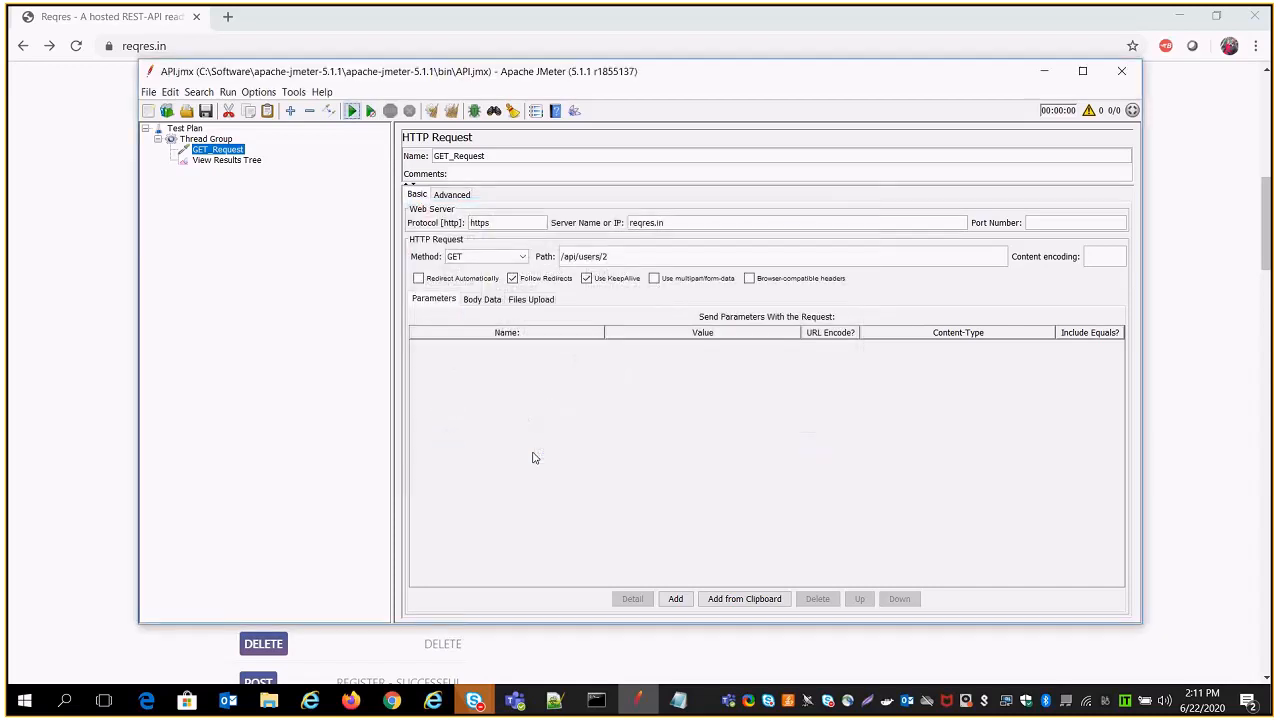
Step: Open the GET_Request result in the View Results Tree and check its response code
click(252, 162)
key(ctrl+r)
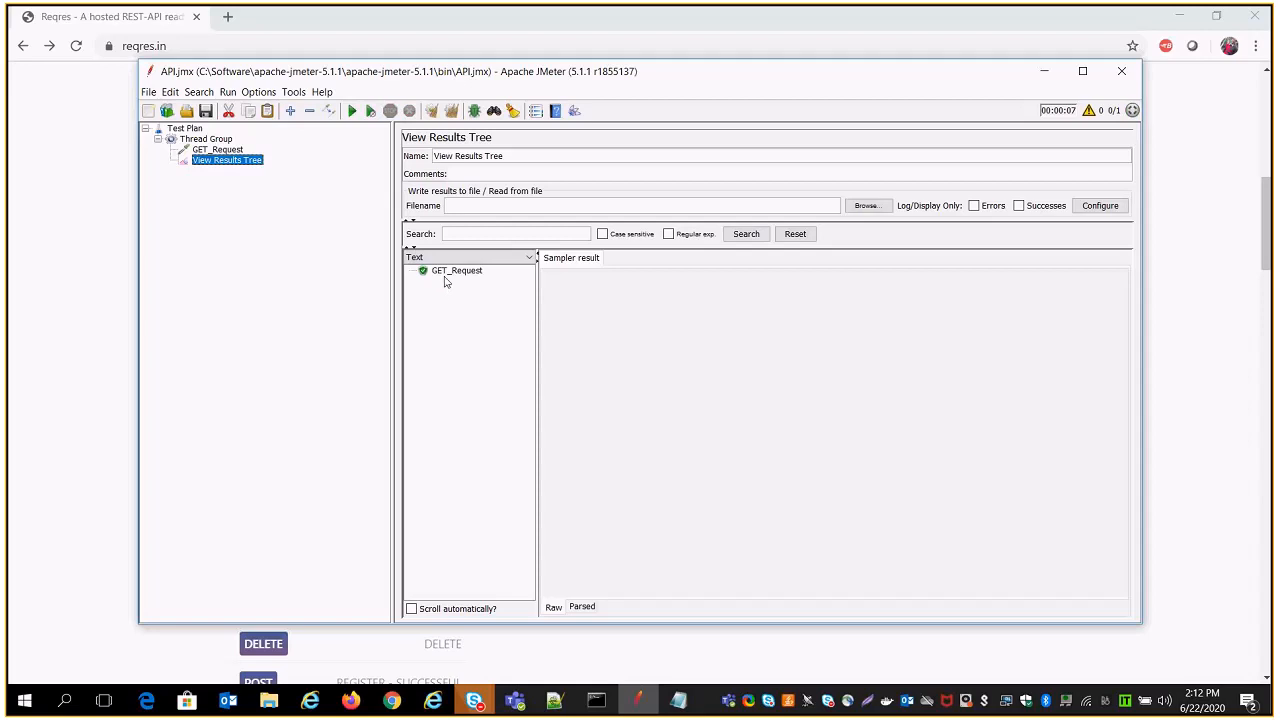
click(445, 279)
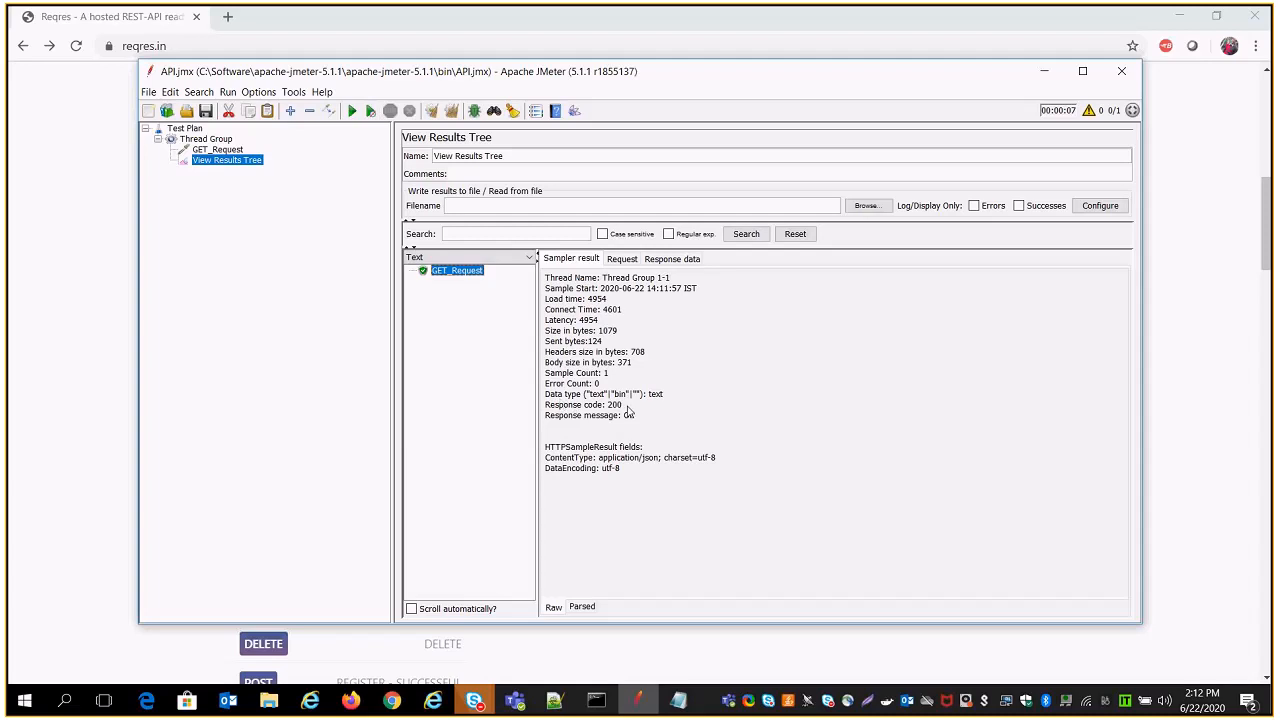
drag(627, 410, 542, 410)
Step: Compare the single-user sample response on the Reqres page with the response body of GET_Request in JMeter
click(82, 417)
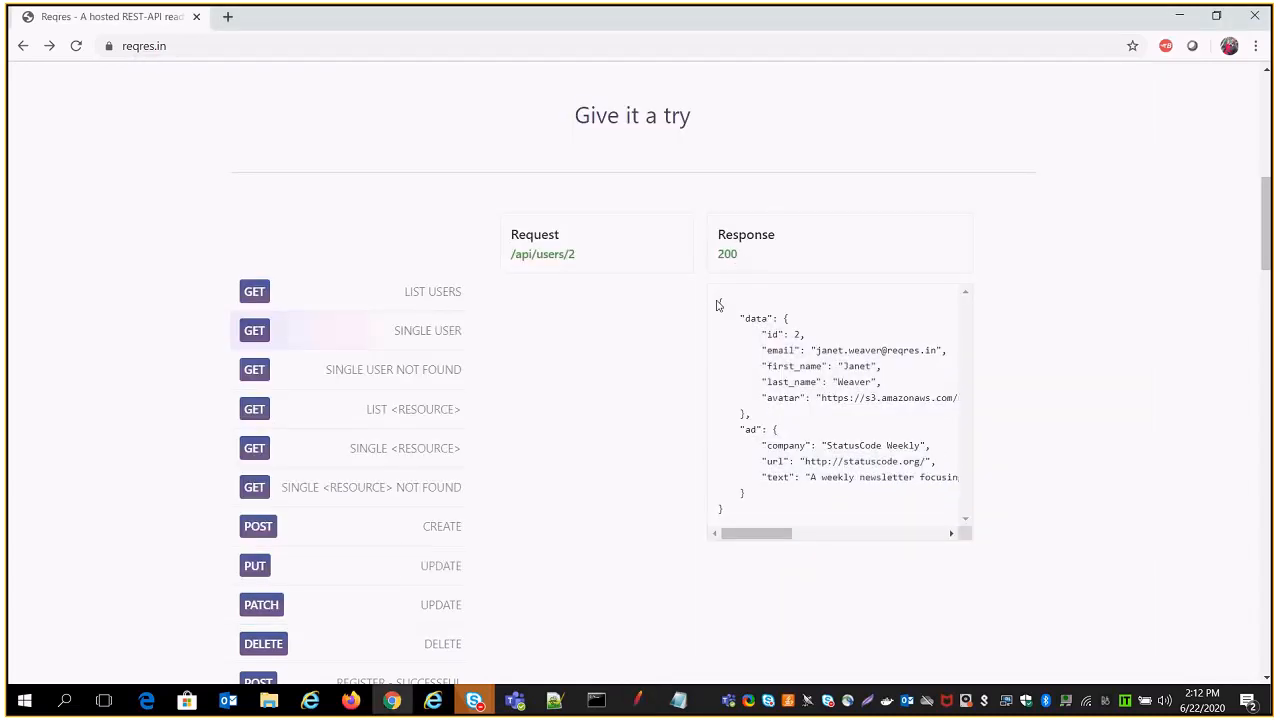
drag(716, 305, 788, 549)
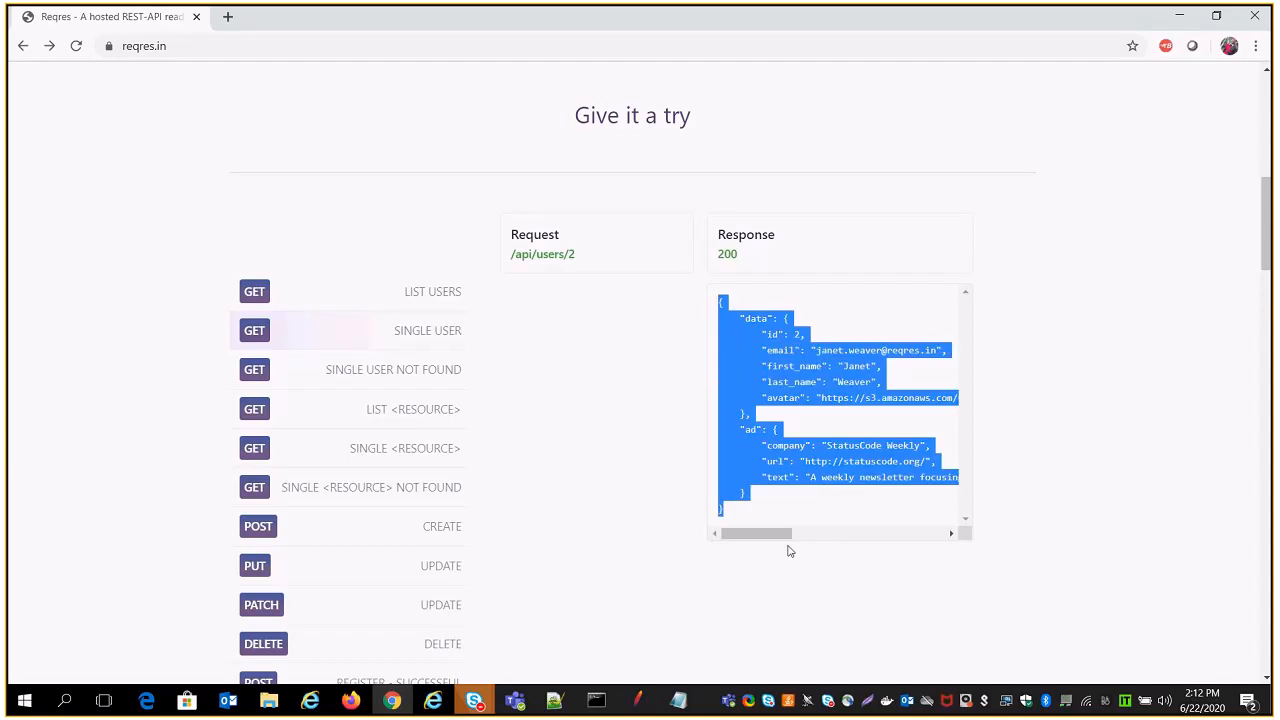
click(640, 703)
click(671, 258)
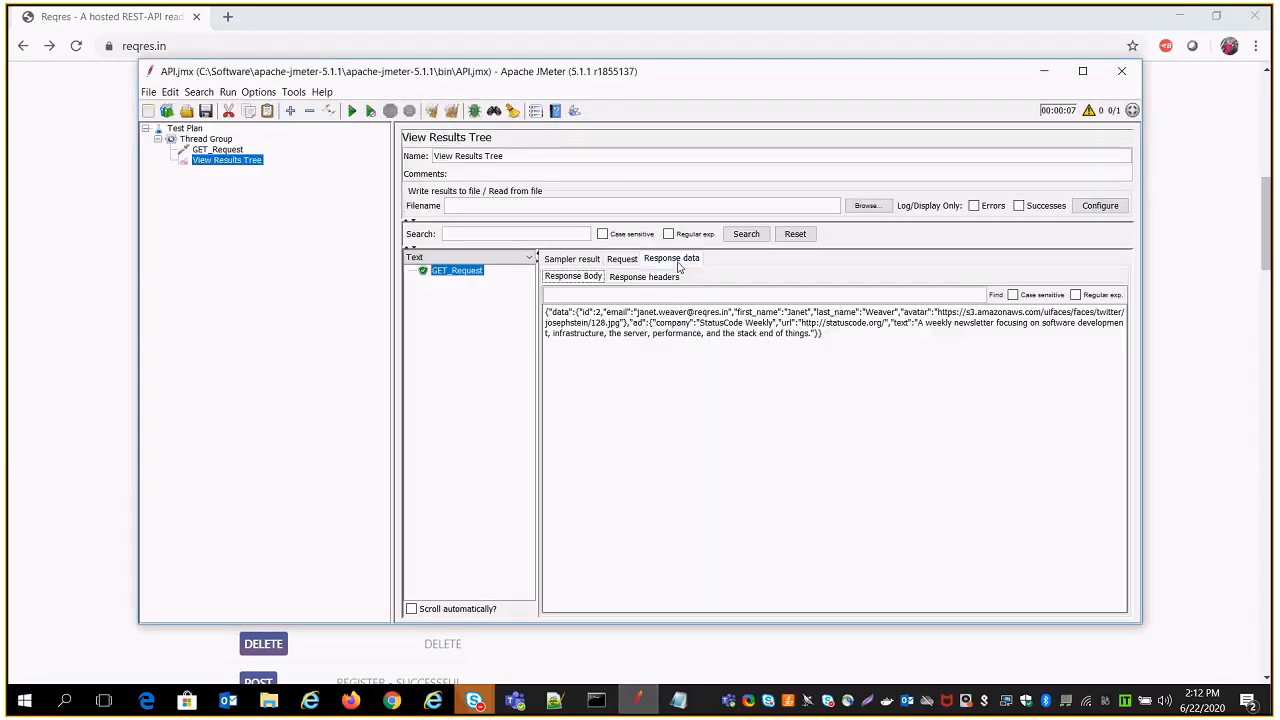
drag(824, 338, 547, 313)
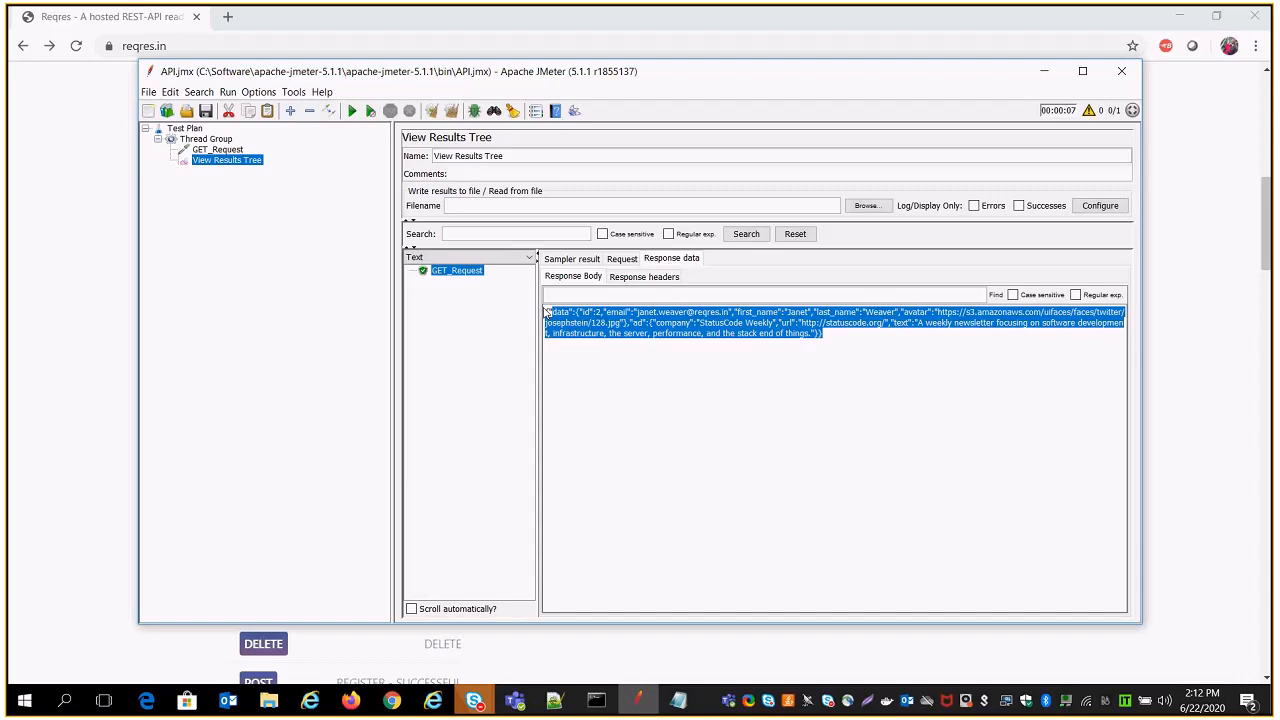
Step: Show the POST Create example on the Reqres page and locate its request URL in the Notepad notes
click(91, 415)
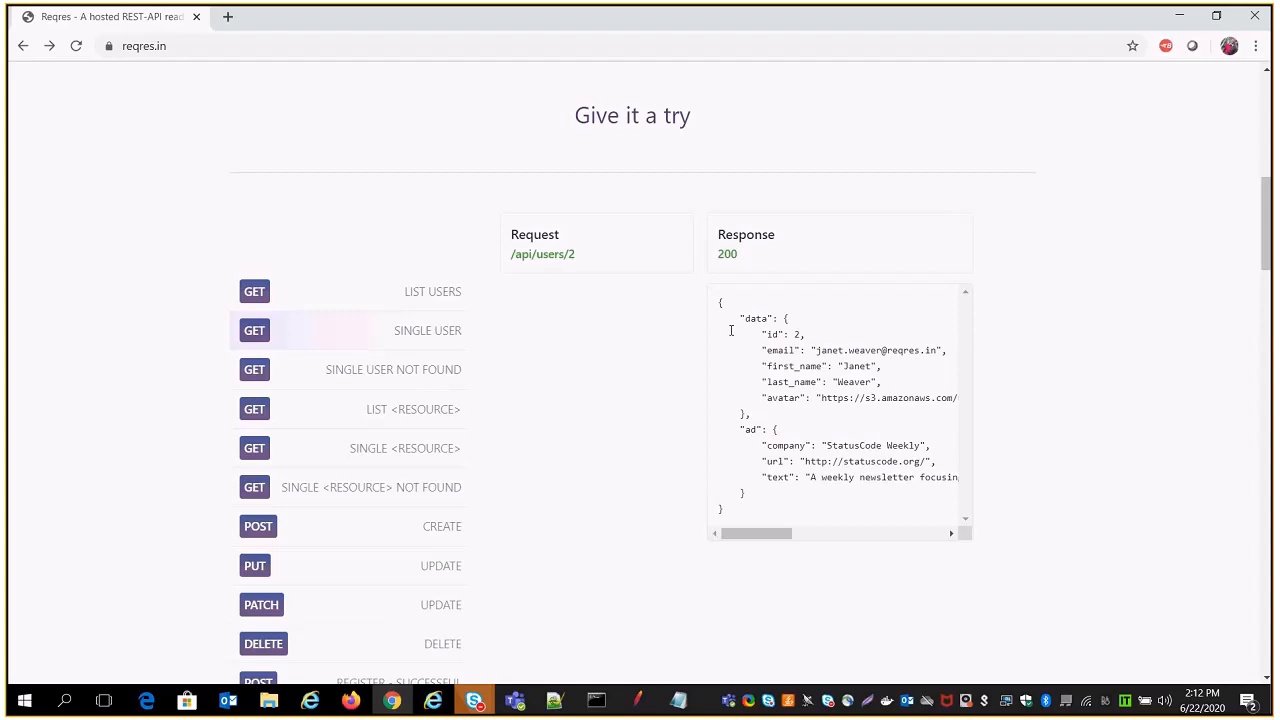
drag(1265, 222, 1265, 237)
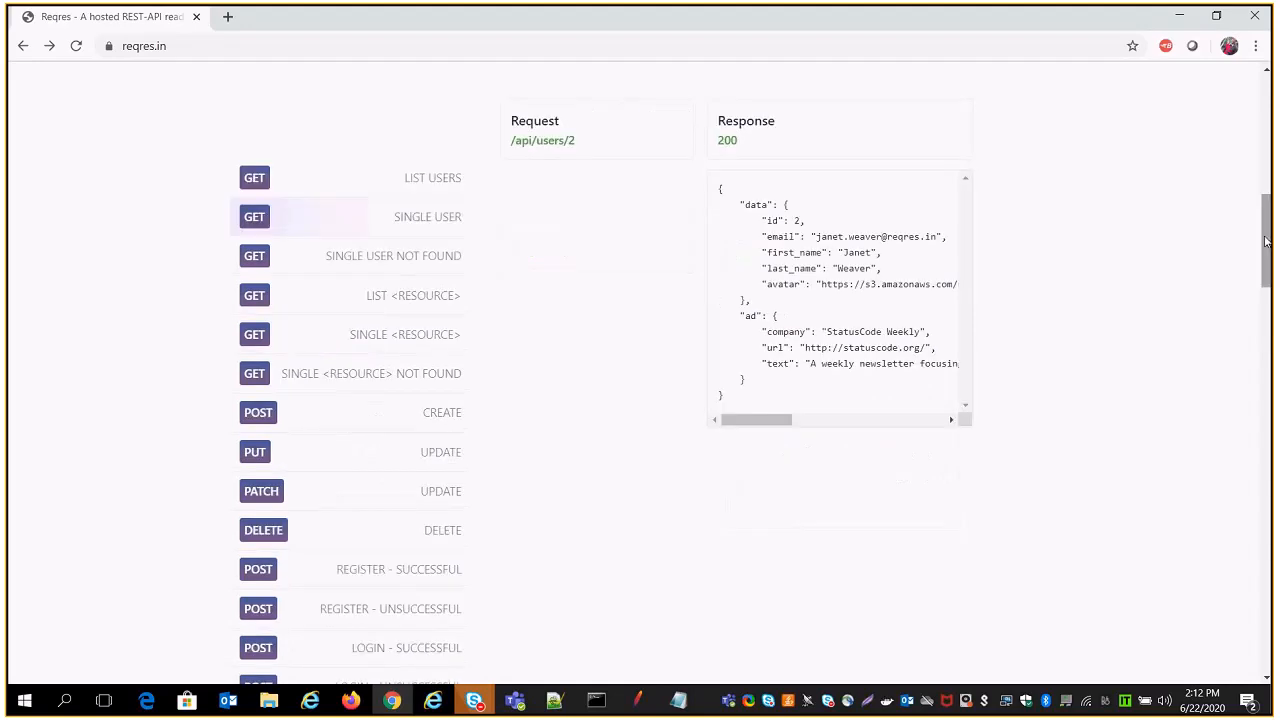
click(437, 413)
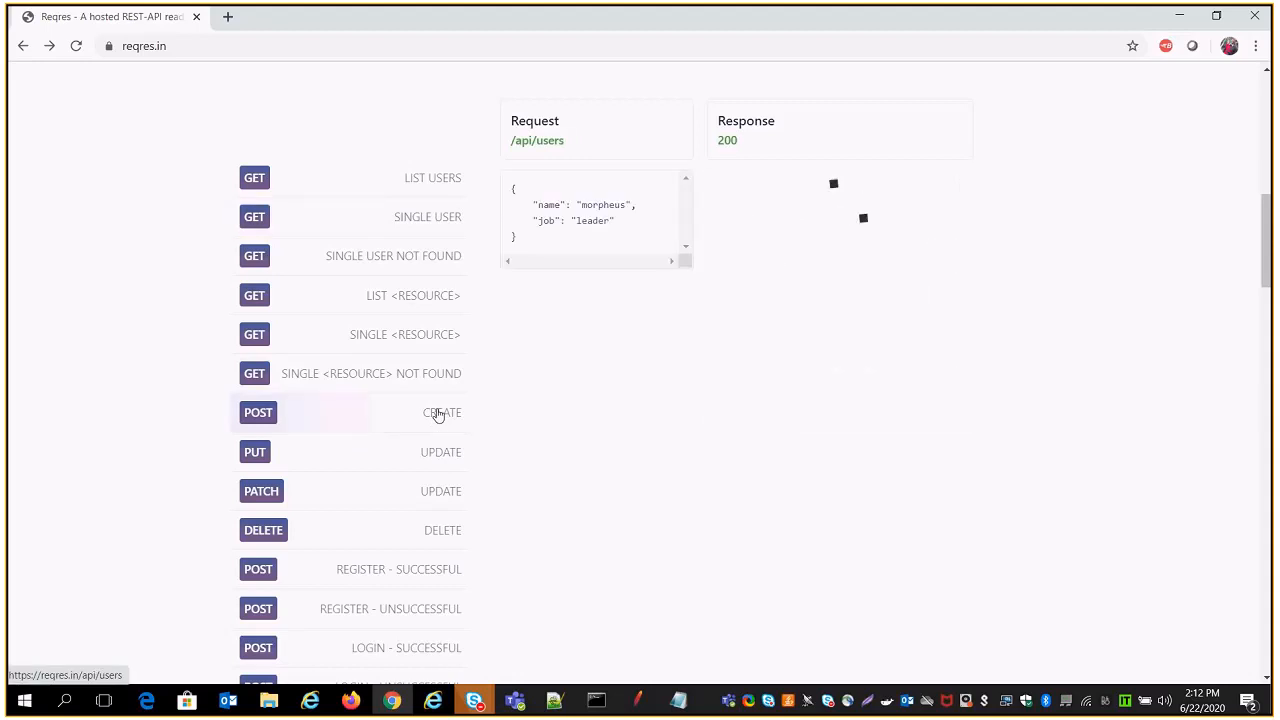
click(678, 700)
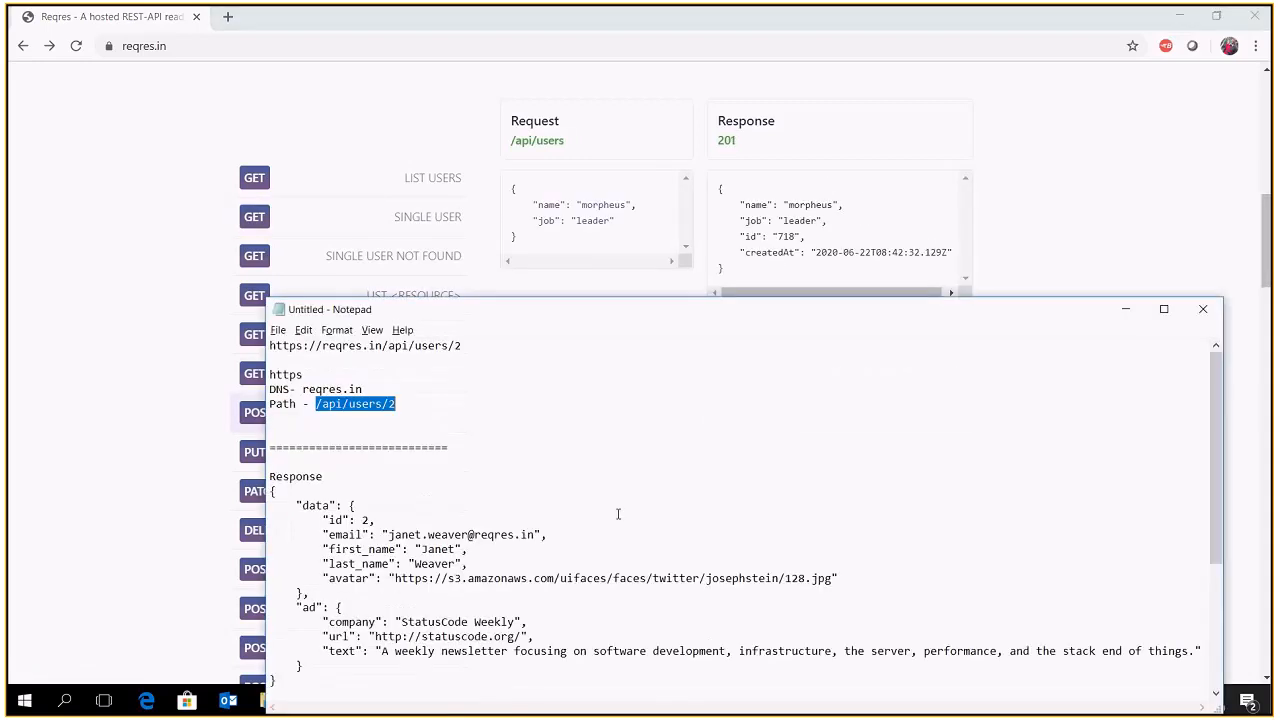
drag(1217, 425, 1211, 582)
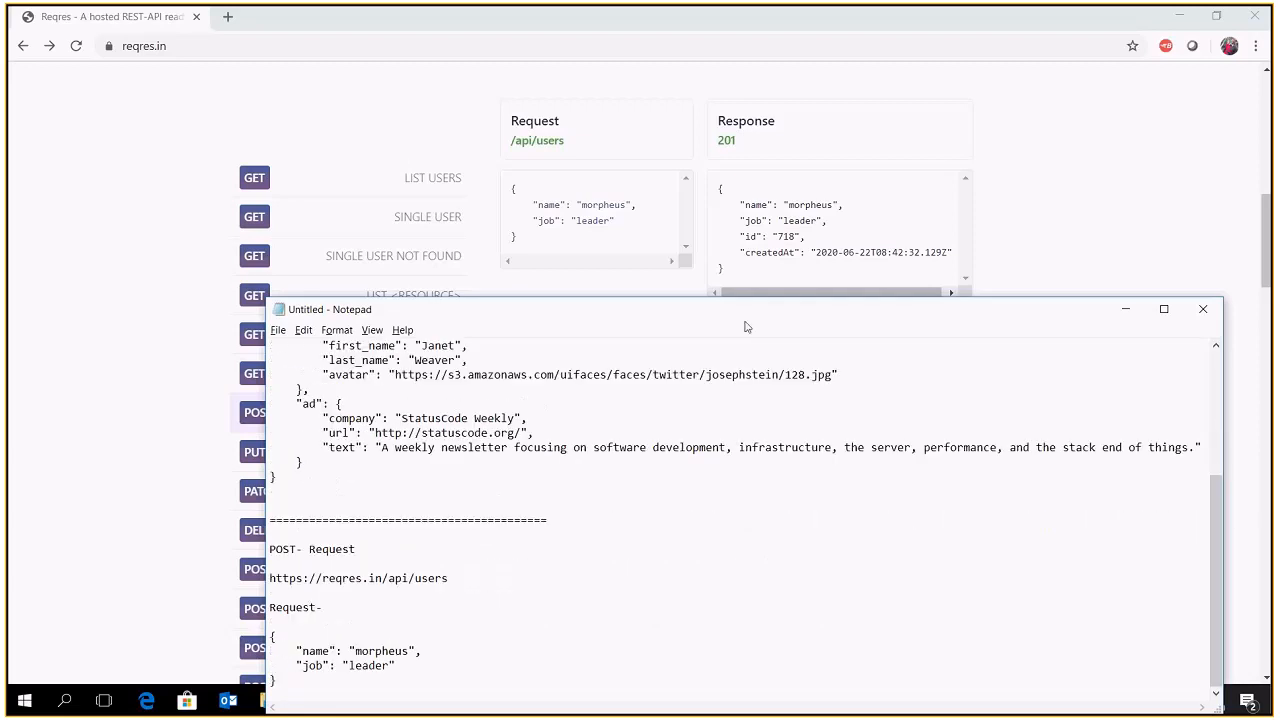
drag(745, 323, 799, 200)
click(502, 455)
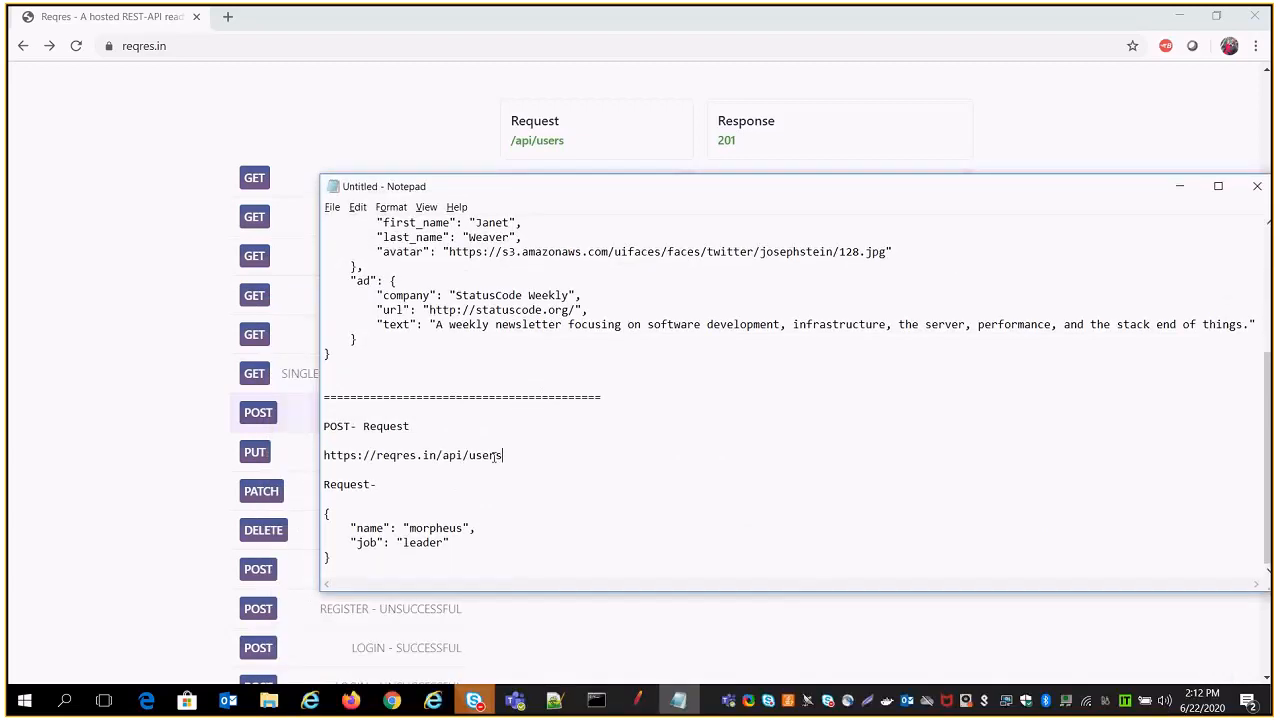
drag(502, 455, 315, 456)
Step: Switch to JMeter, add an HTTP Request sampler to the Thread Group and move it directly below GET_Request
click(637, 700)
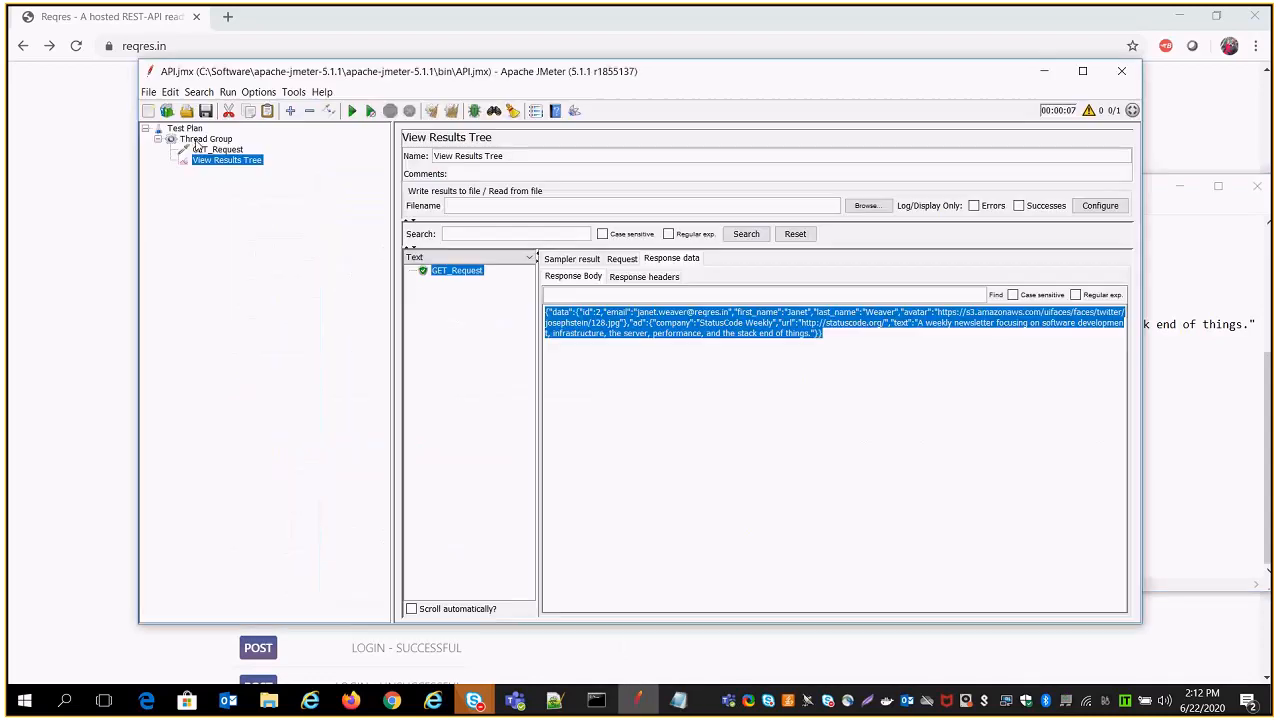
click(205, 139)
right_click(203, 140)
mouse_move(232, 147)
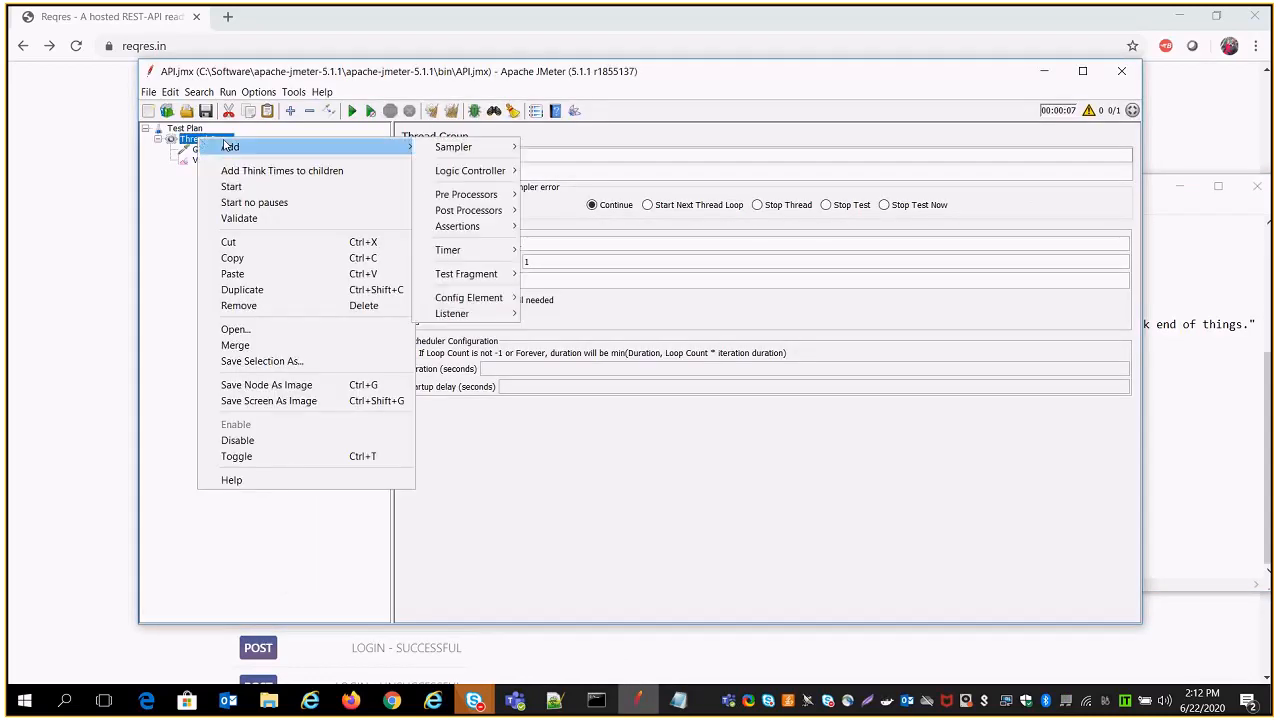
mouse_move(460, 150)
click(568, 163)
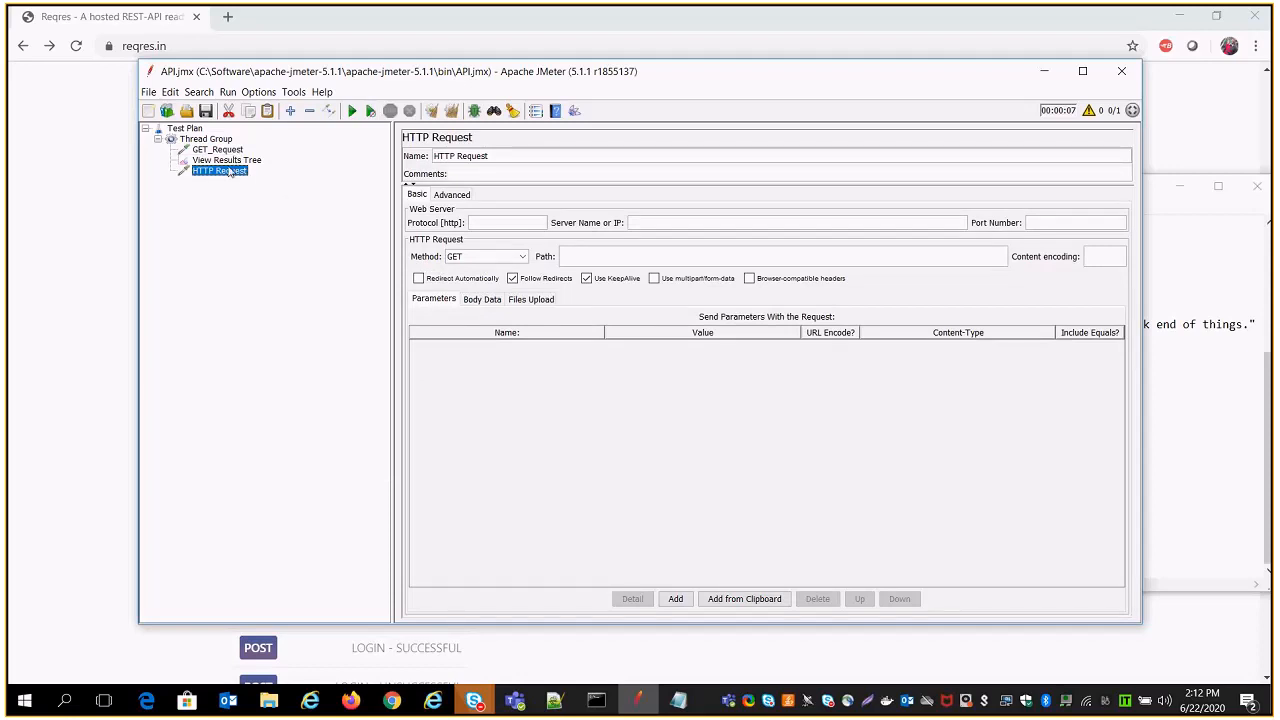
drag(229, 171, 225, 157)
Step: Rename the new HTTP Request sampler to POST_Request and set its protocol to https
drag(425, 157, 376, 158)
text(PO)
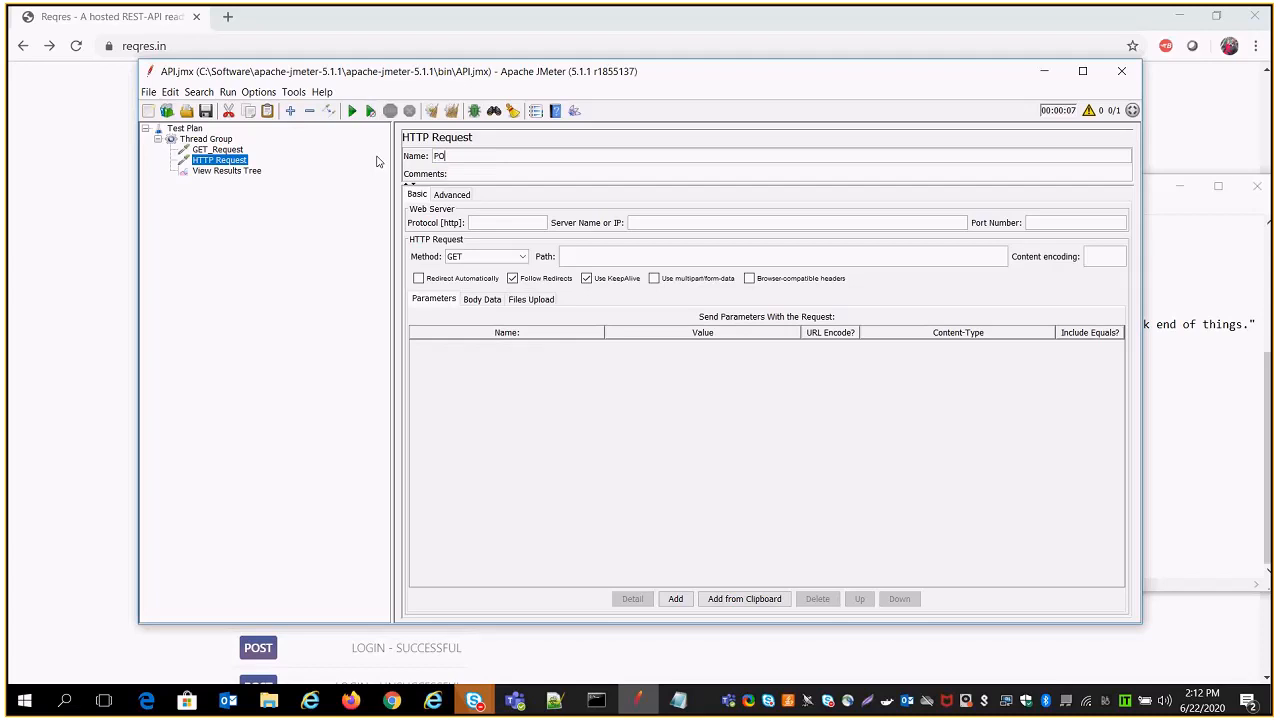
text(ST_Re)
text(quest)
text(https)
key(Tab)
Step: Copy the server name reqres.in from GET_Request into the server name of POST_Request
click(217, 149)
drag(668, 222, 604, 227)
key(ctrl+c)
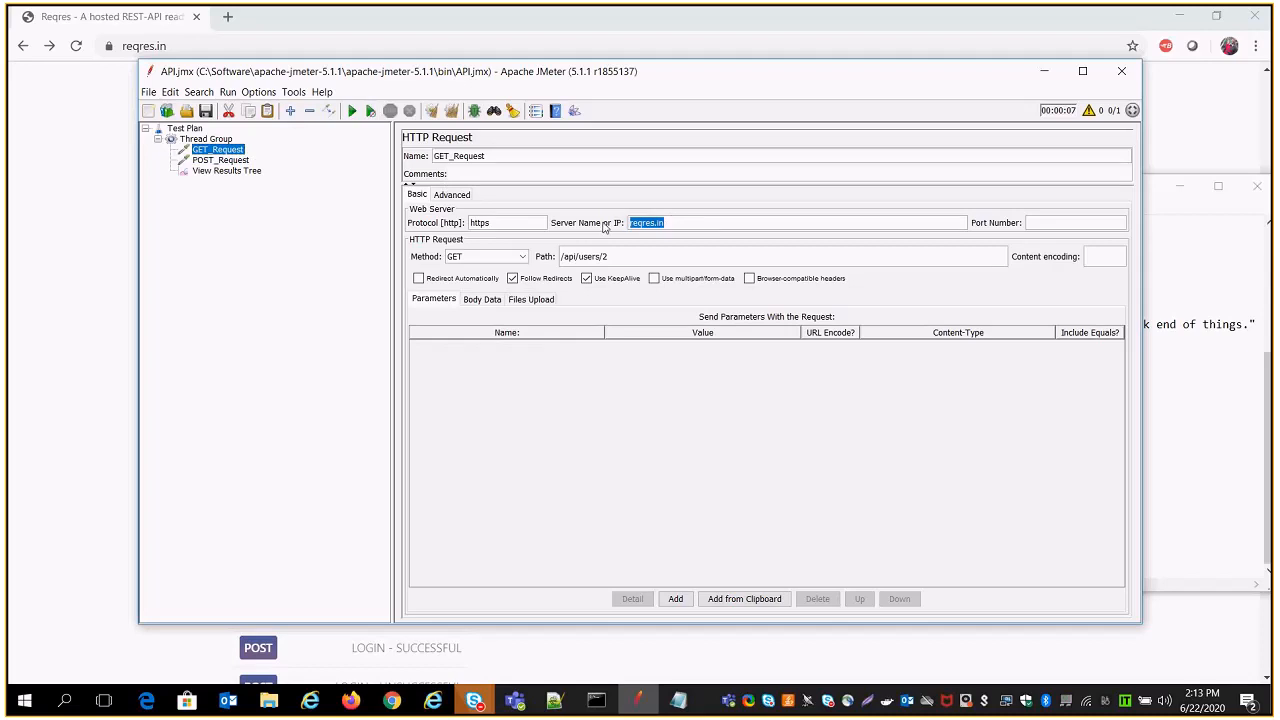
click(238, 161)
click(643, 222)
key(ctrl+v)
Step: Copy the path /api/users from the POST URL in the Notepad notes into the path of POST_Request
click(678, 700)
click(483, 500)
drag(503, 455, 436, 456)
key(ctrl+c)
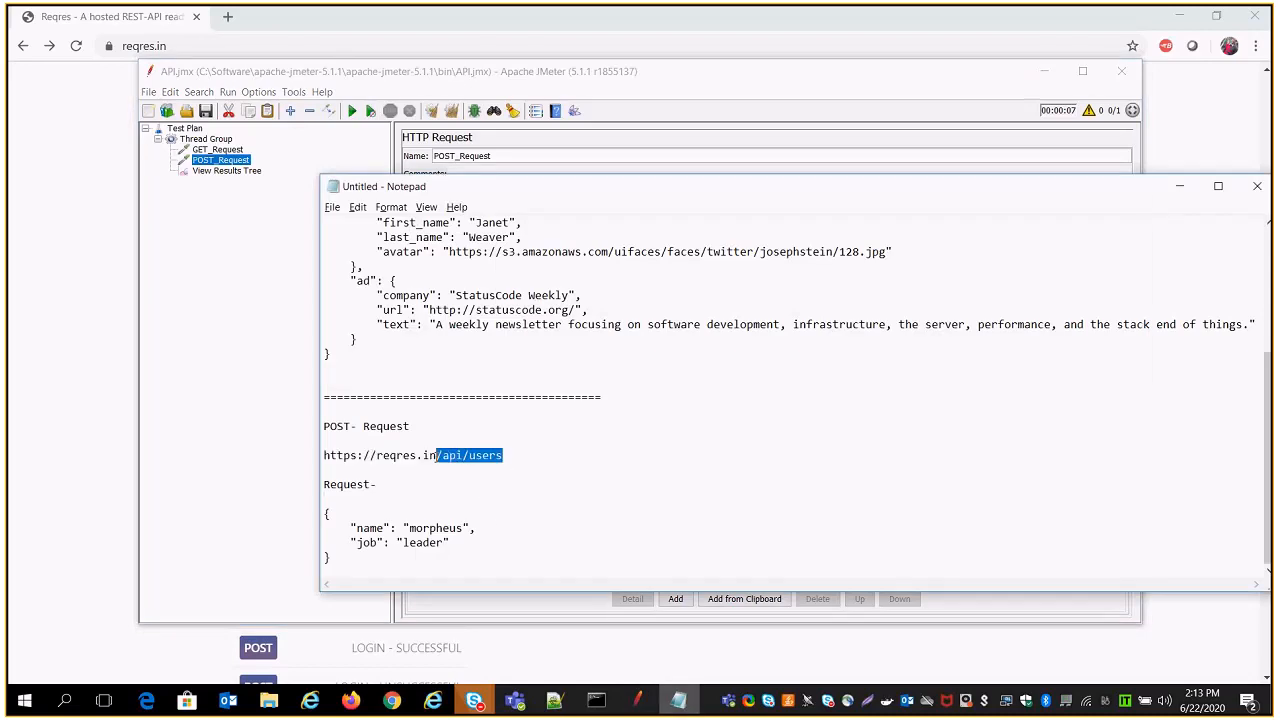
key(alt+Tab)
key(ctrl+v)
Step: Check the Create example on the Reqres page, return to JMeter and set the POST_Request method to POST
click(66, 370)
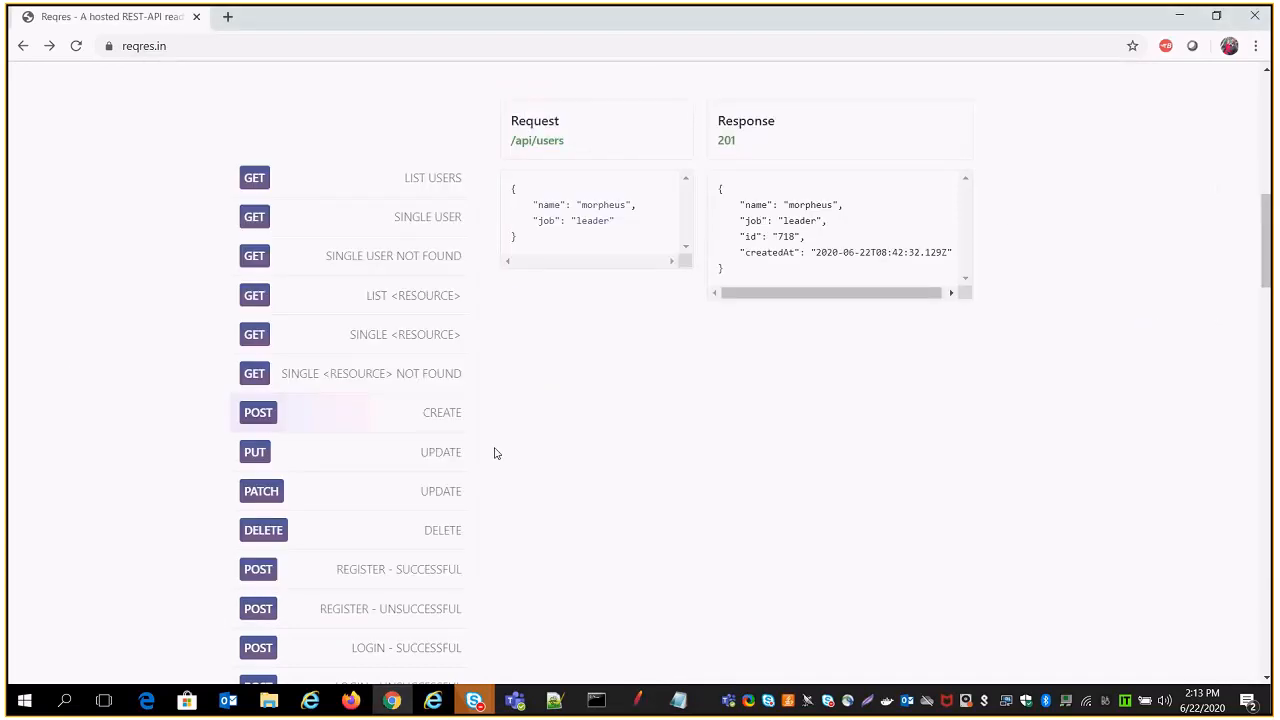
click(637, 700)
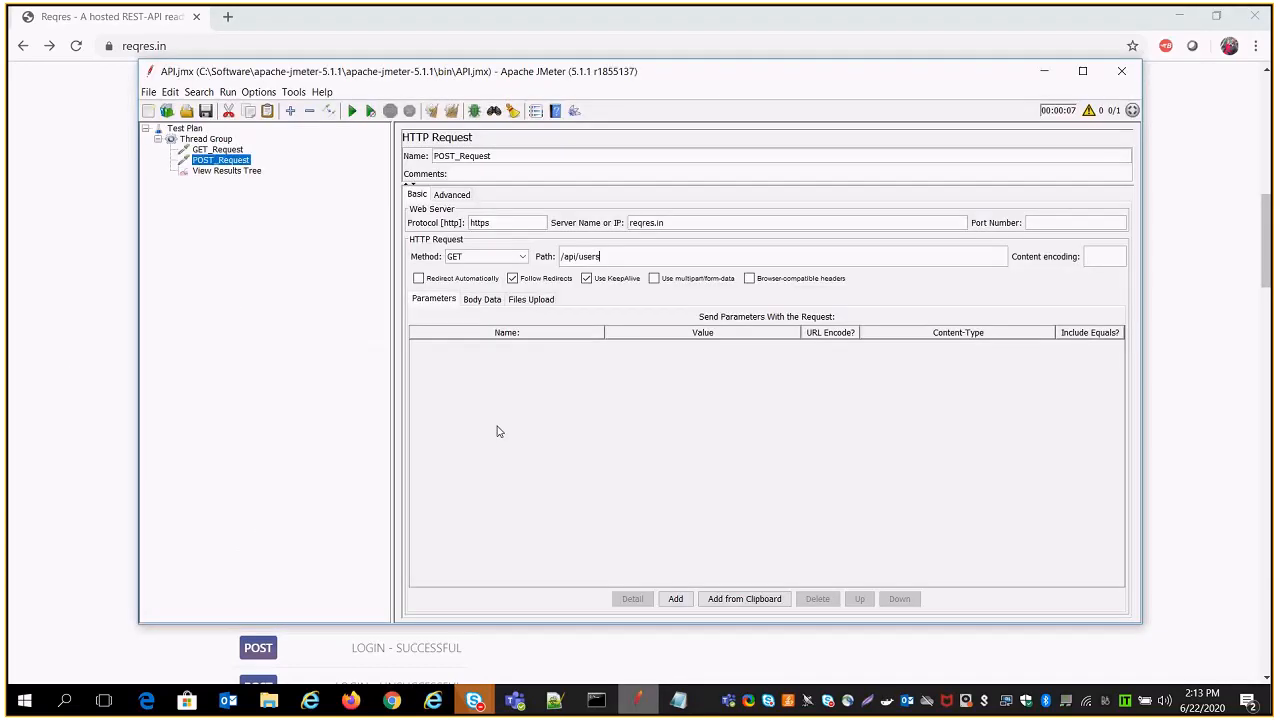
click(522, 257)
click(489, 281)
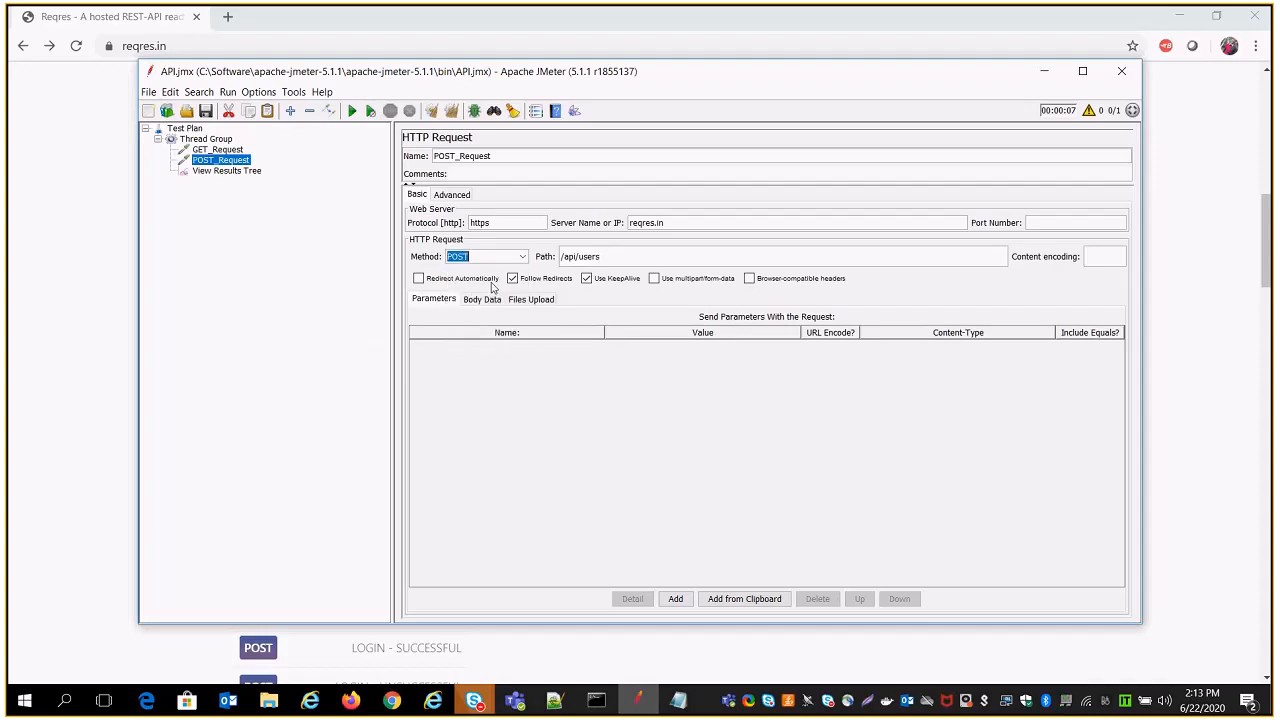
Step: Examine the name and job keys in the Create example's request body on the Reqres page
click(81, 393)
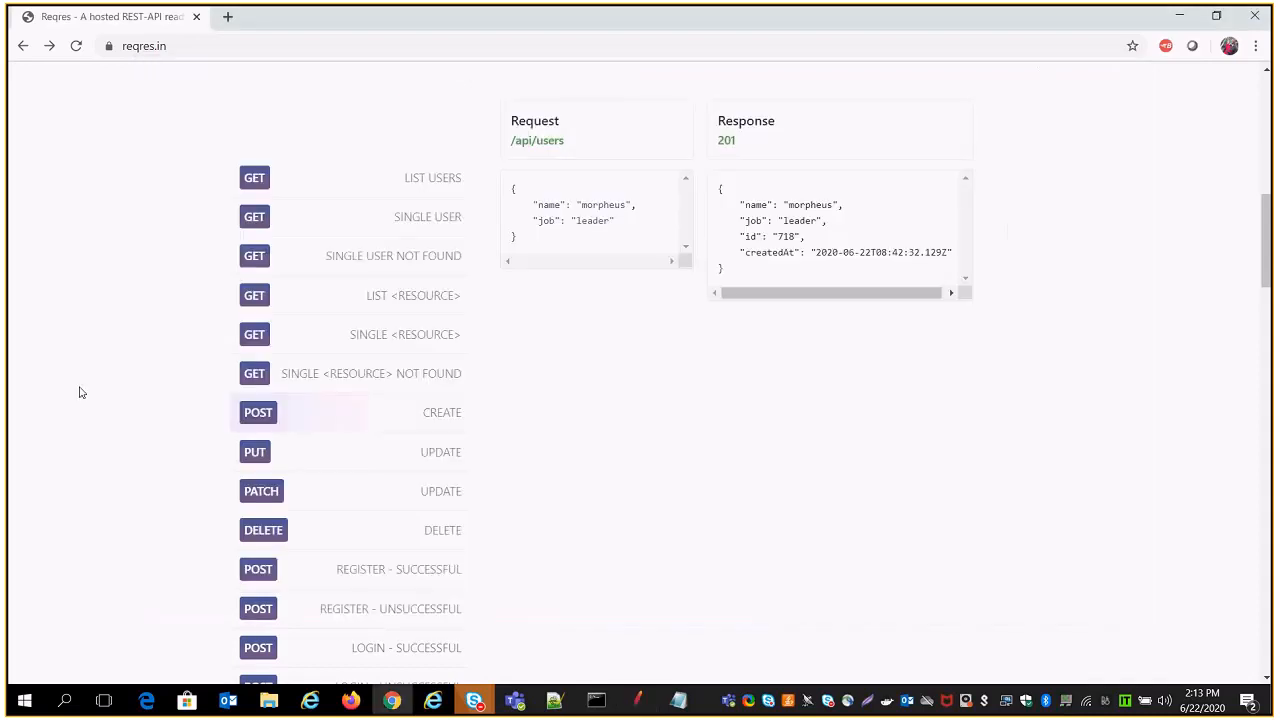
drag(537, 204, 553, 220)
click(557, 224)
double_click(551, 206)
click(763, 250)
double_click(550, 207)
Step: Return to JMeter and add a request parameter with the name "name" to POST_Request
click(637, 700)
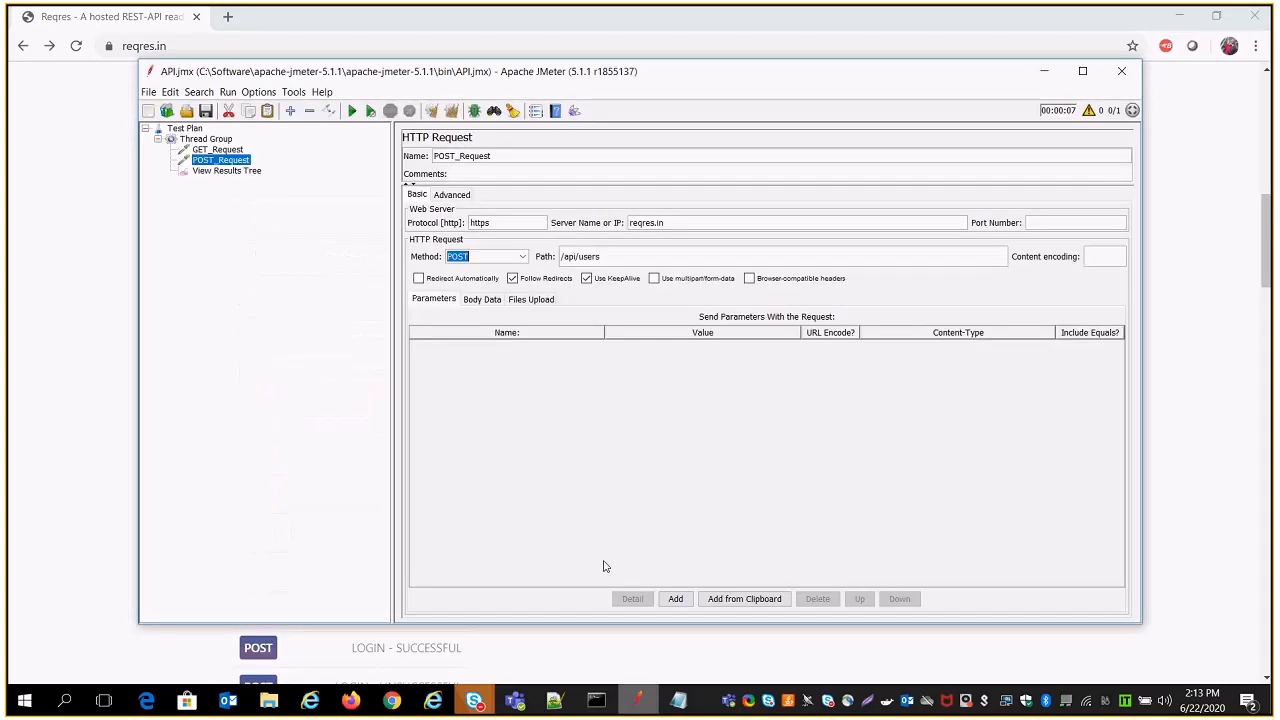
click(675, 599)
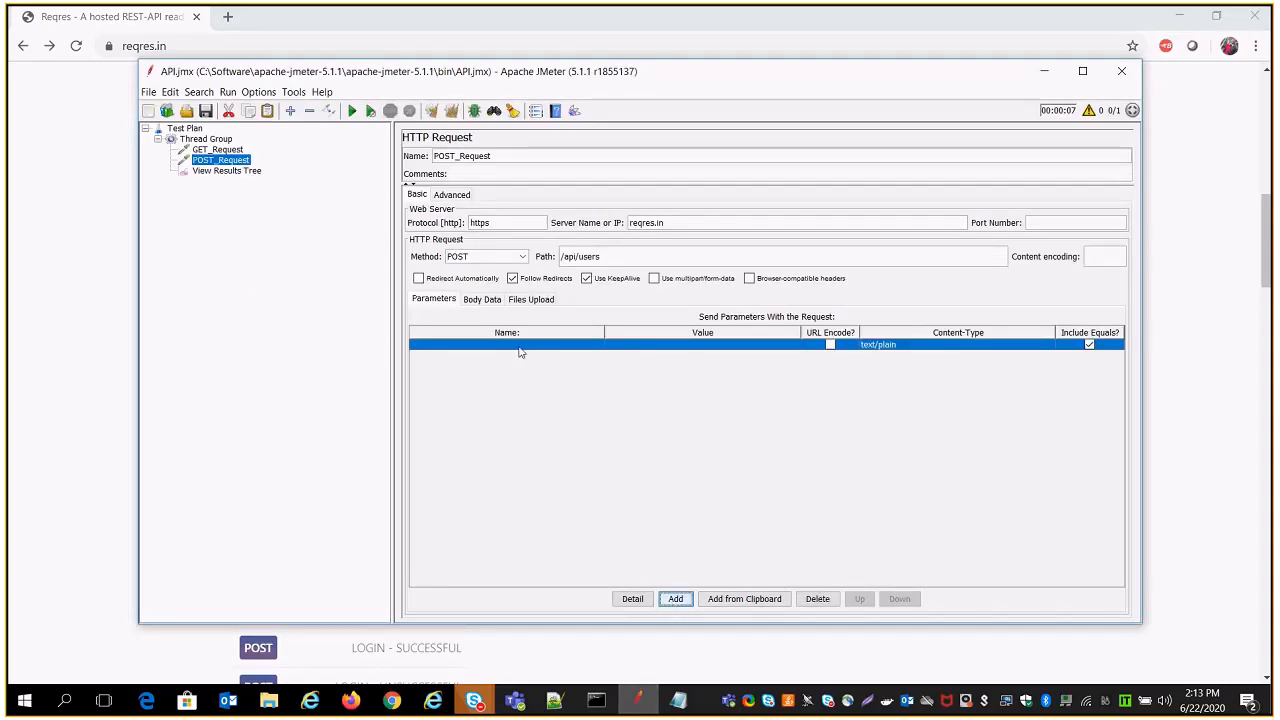
double_click(517, 344)
text(name)
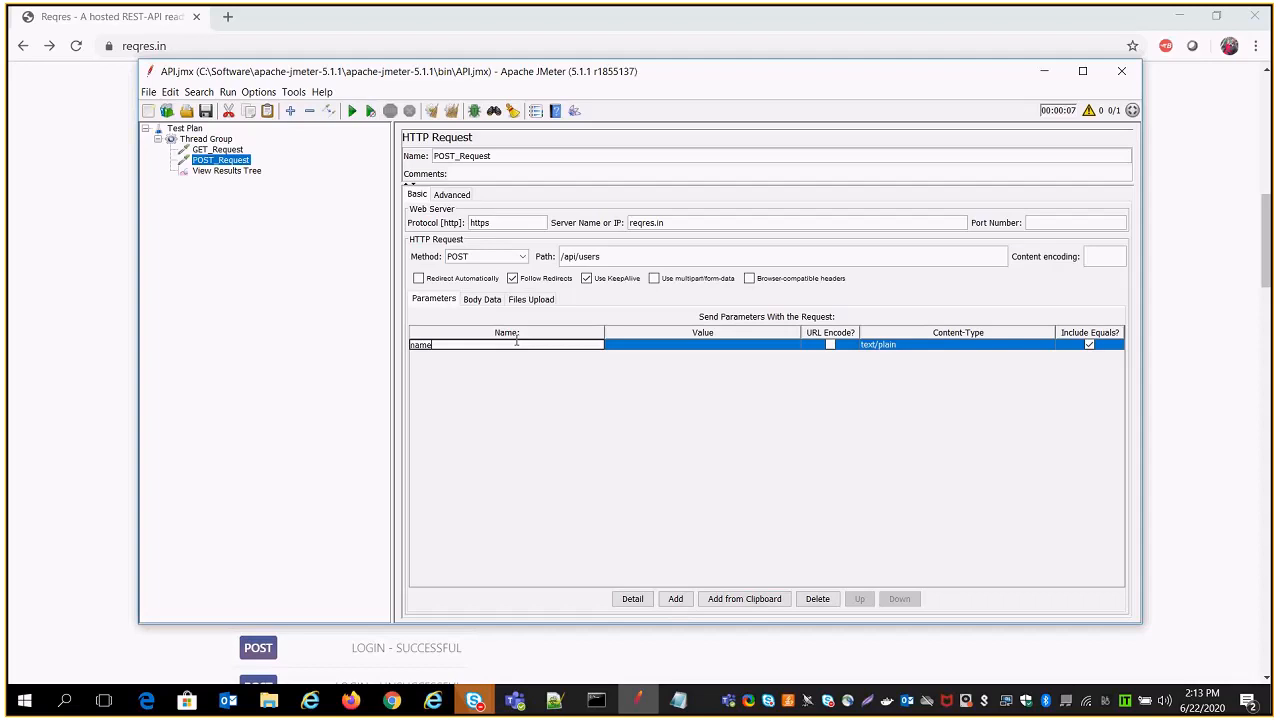
Step: Copy morpheus from the Create example's request body on the Reqres page into the value of POST_Request's name parameter in JMeter
key(alt+Tab)
double_click(603, 205)
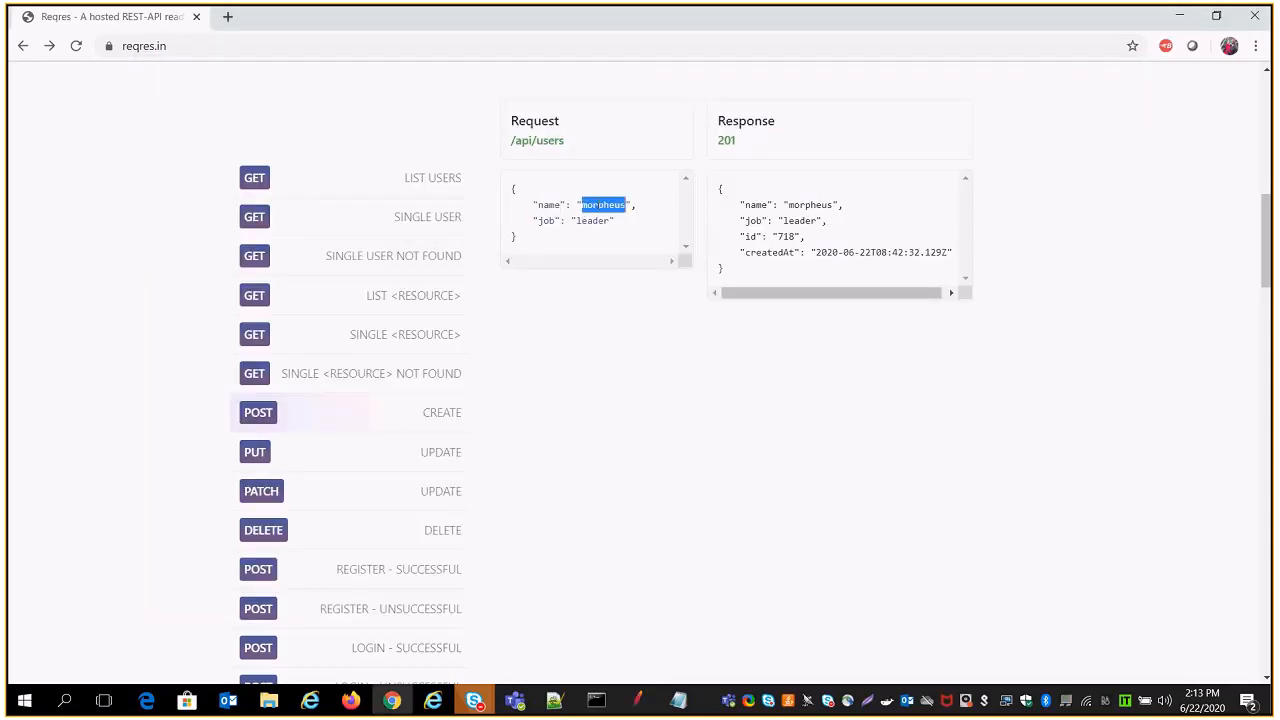
key(alt+Tab)
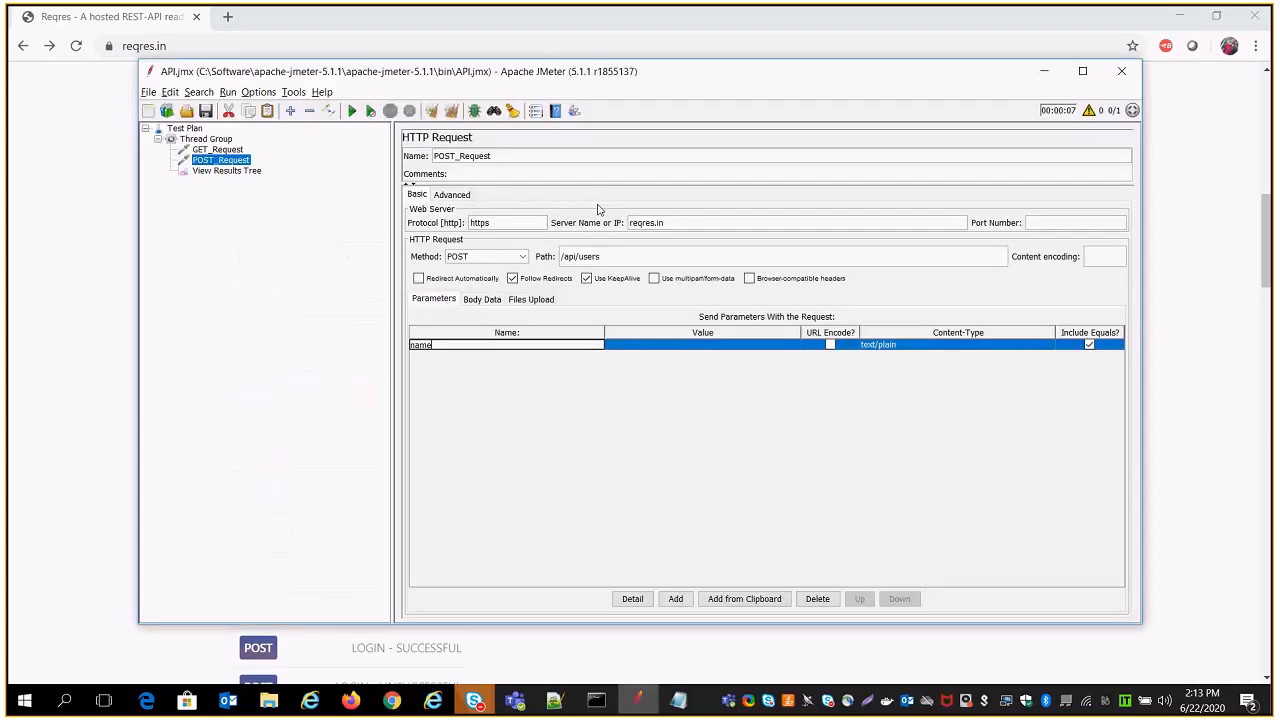
double_click(681, 344)
Step: Check the job key in the Reqres Create example, return to JMeter and add a second POST_Request parameter named "job"
key(alt+Tab)
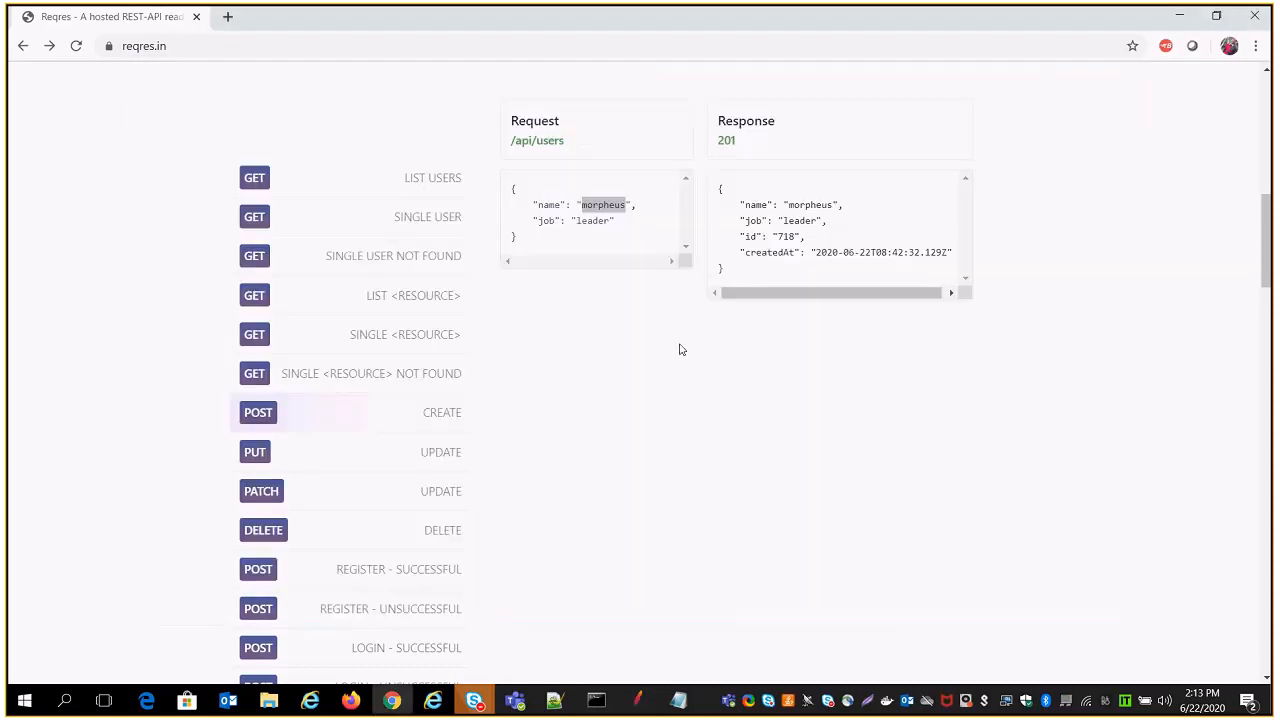
double_click(547, 220)
click(640, 702)
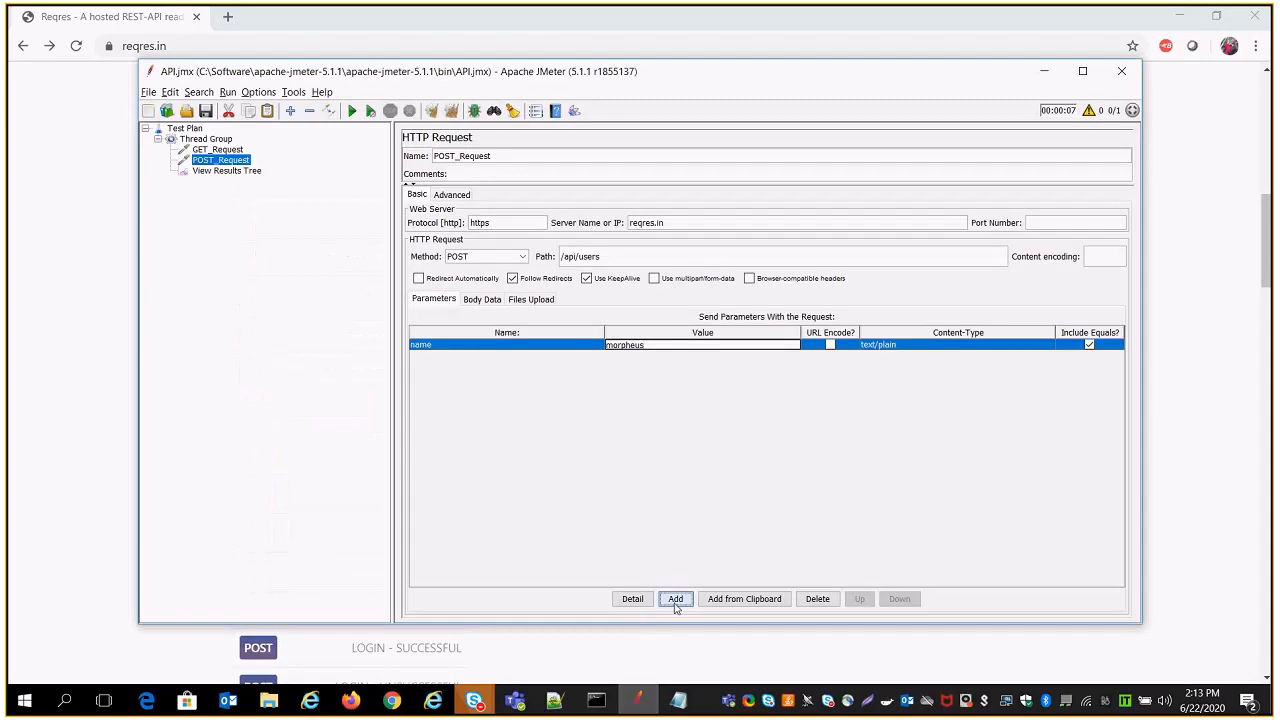
click(675, 598)
double_click(505, 355)
text(job)
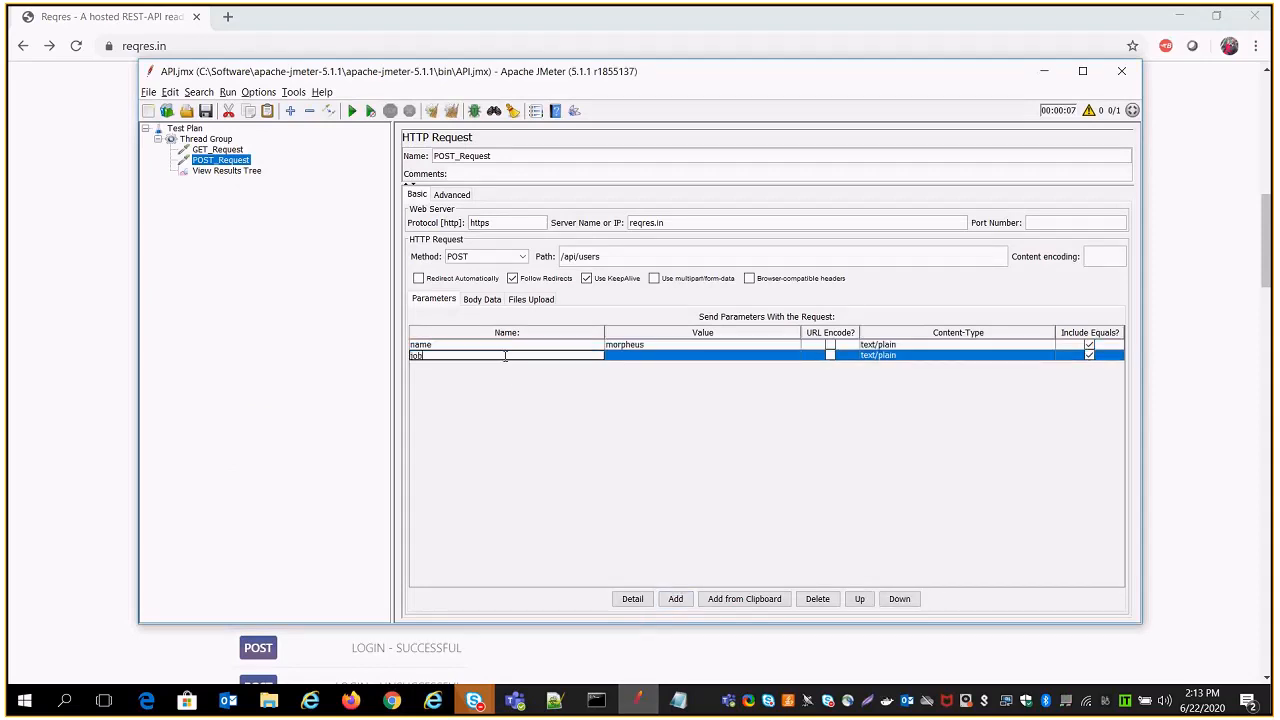
Step: Copy leader from the Reqres Create example into the job parameter's value in JMeter and check the example once more
click(89, 448)
double_click(593, 221)
key(ctrl+c)
click(637, 700)
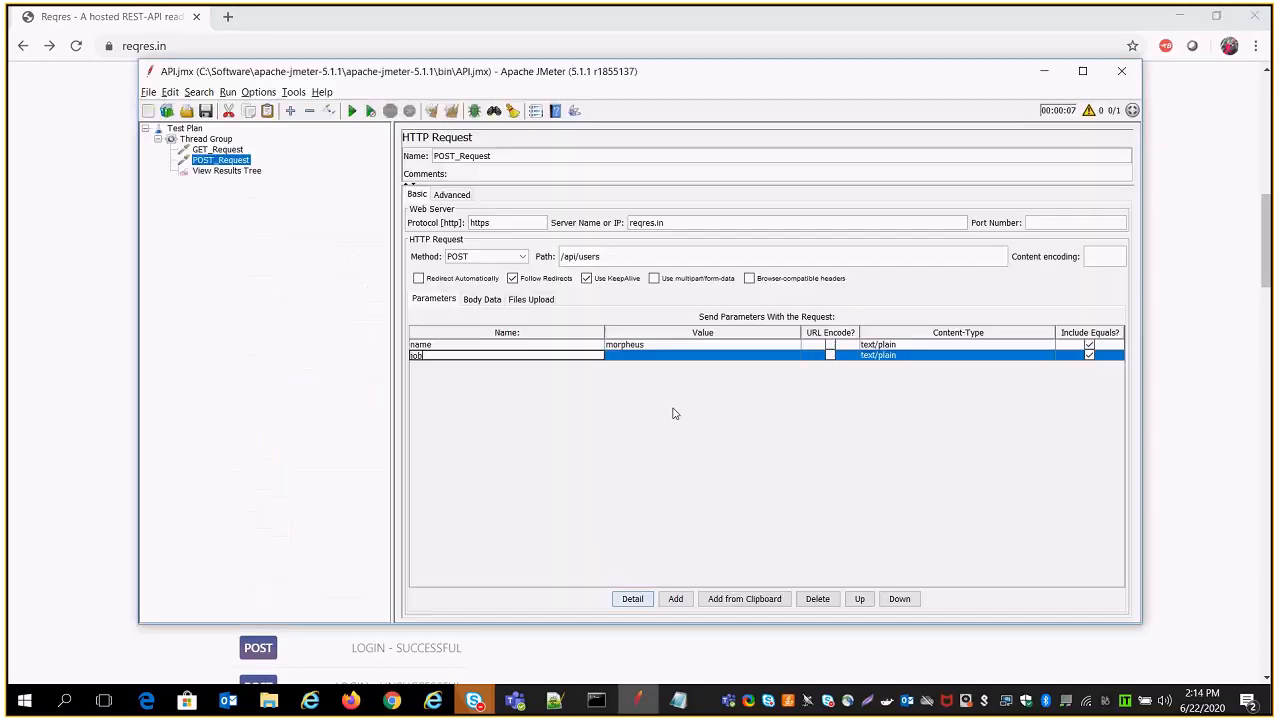
key(Tab)
key(ctrl+v)
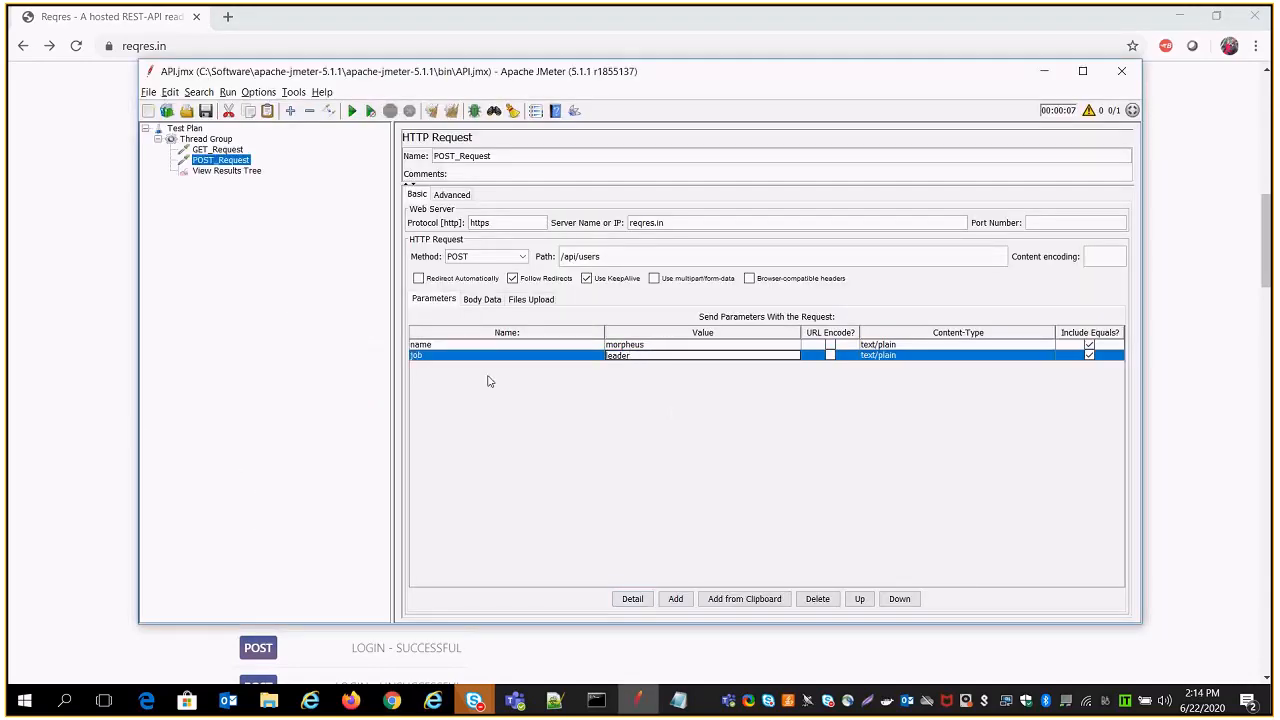
click(120, 440)
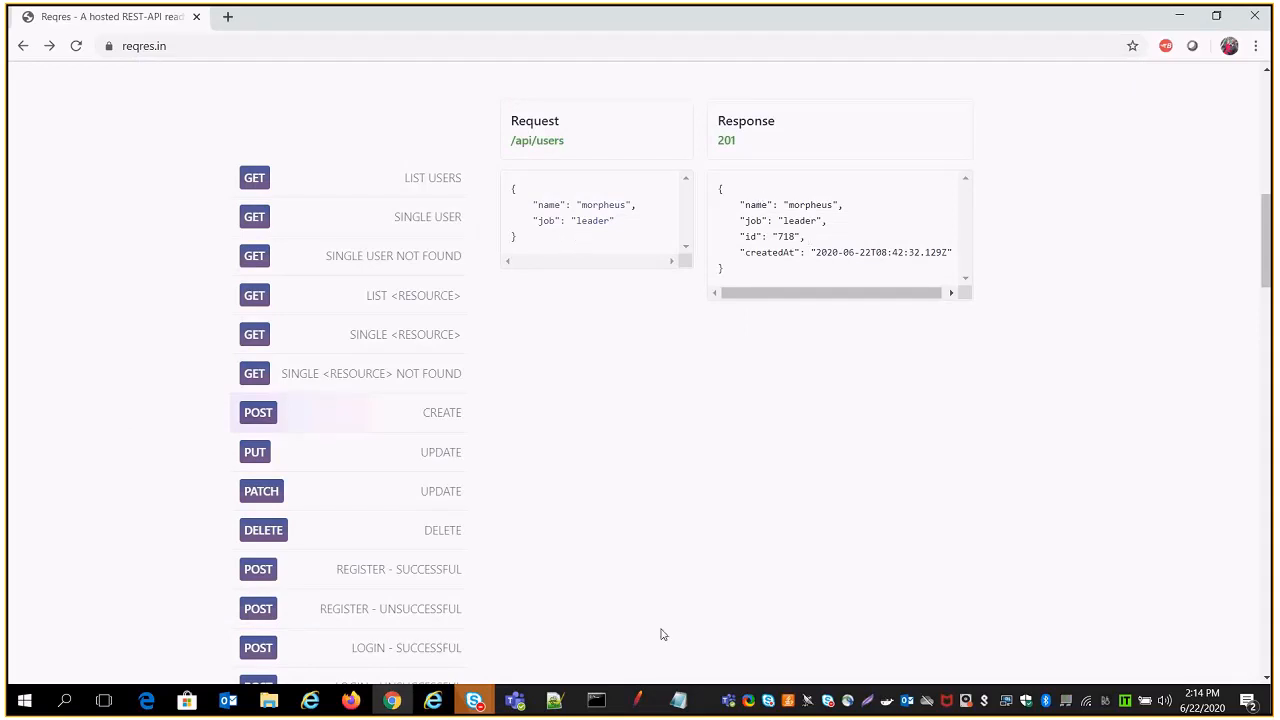
click(637, 699)
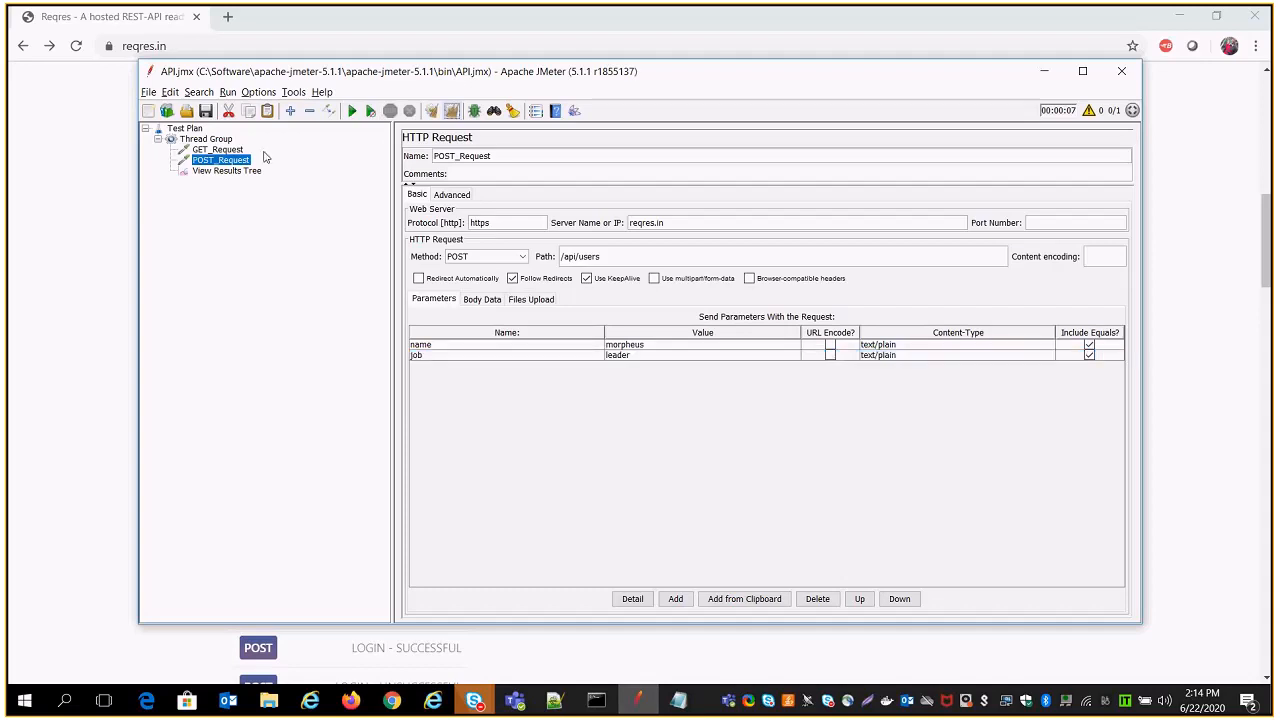
Step: Disable GET_Request in the Thread Group and select POST_Request to review its settings
right_click(232, 152)
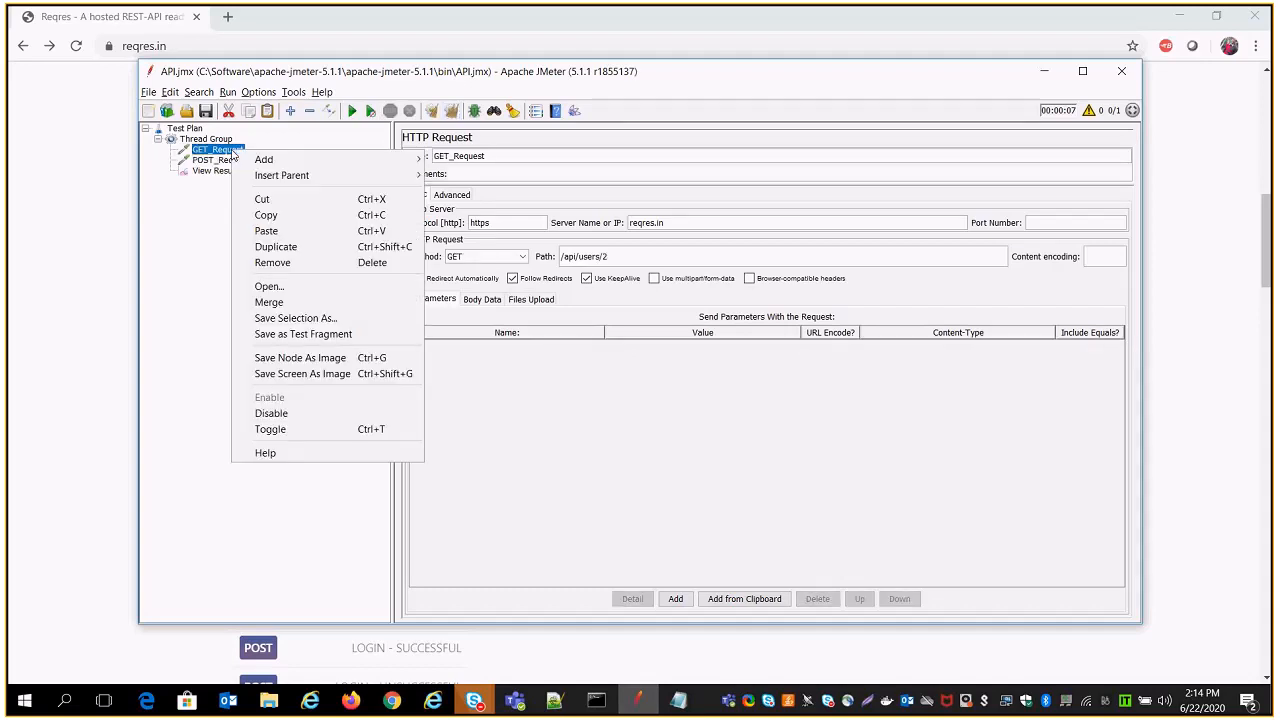
click(263, 413)
click(228, 162)
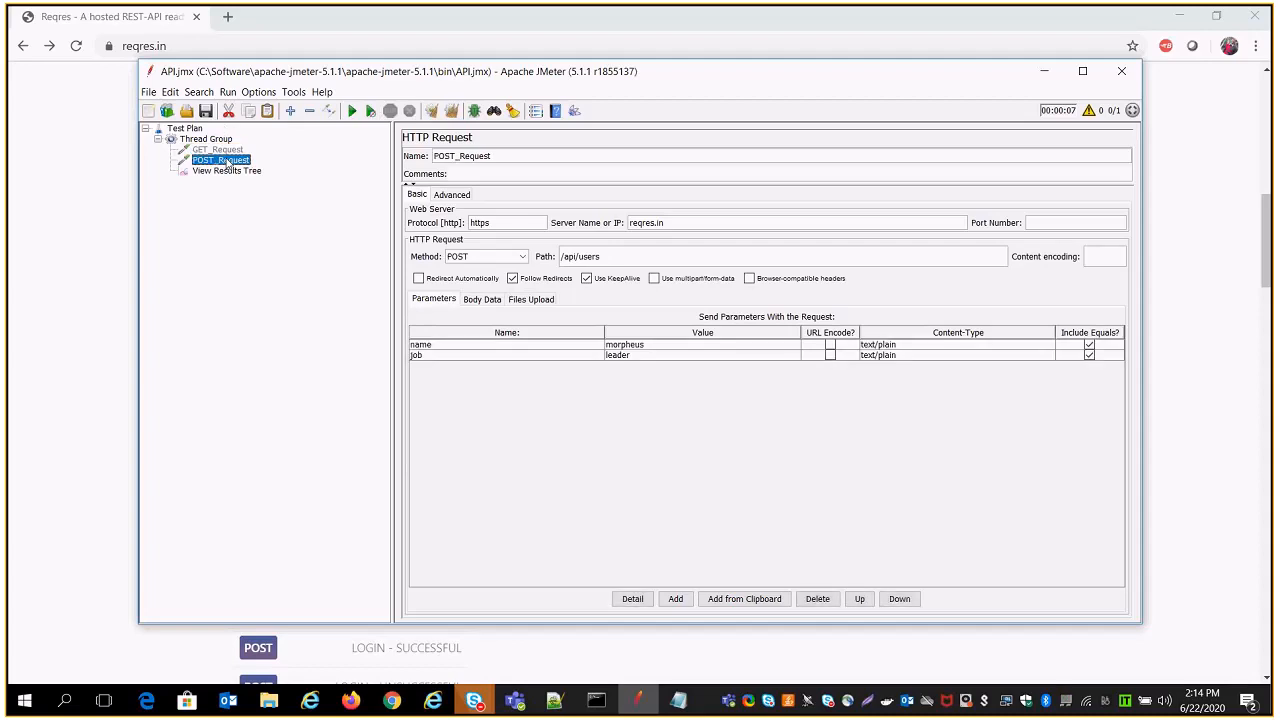
Step: Run the test plan with View Results Tree open and show the response body of the POST_Request sample
click(228, 171)
click(355, 112)
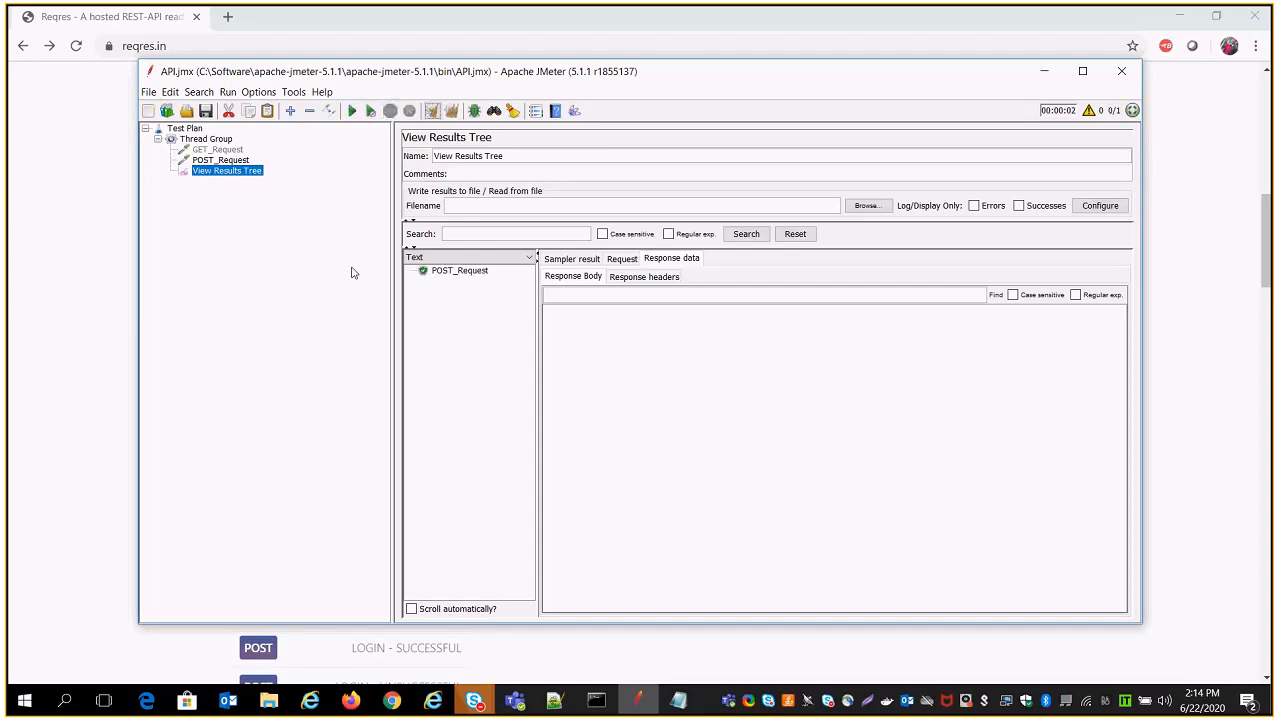
click(459, 272)
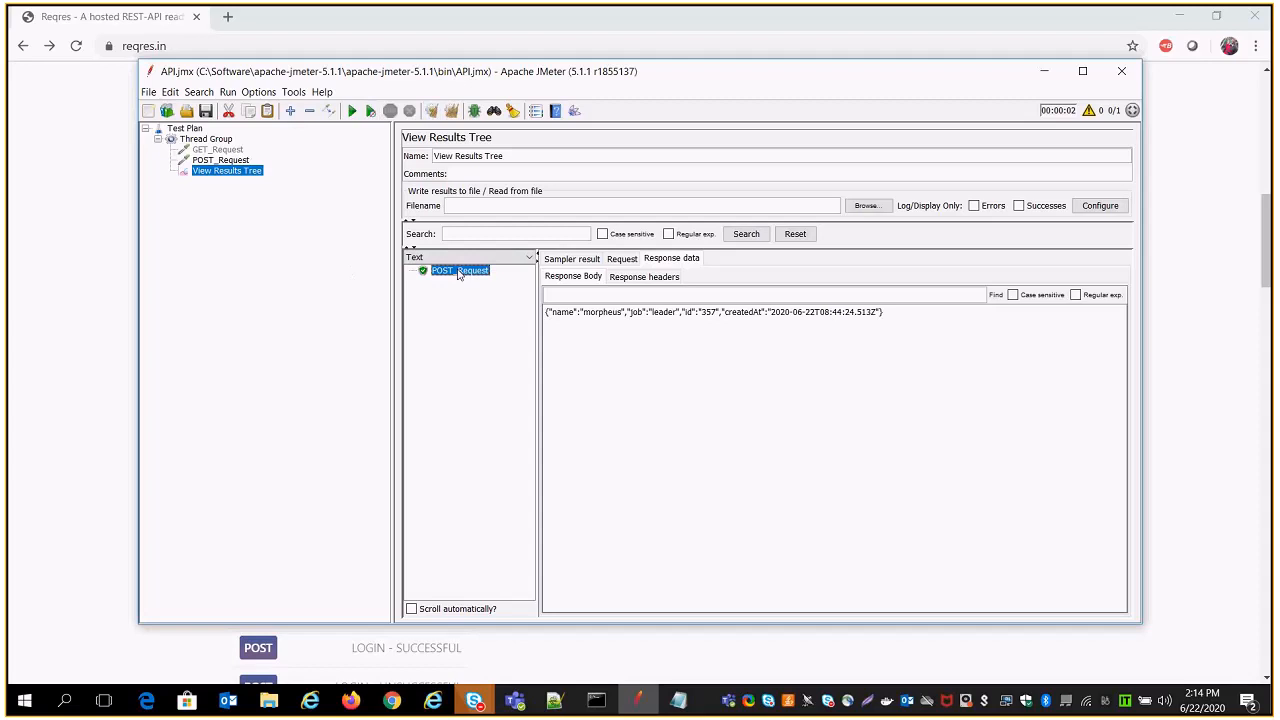
Step: Examine the response code in POST_Request's sampler result and compare it with the Create response on the Reqres page
click(572, 262)
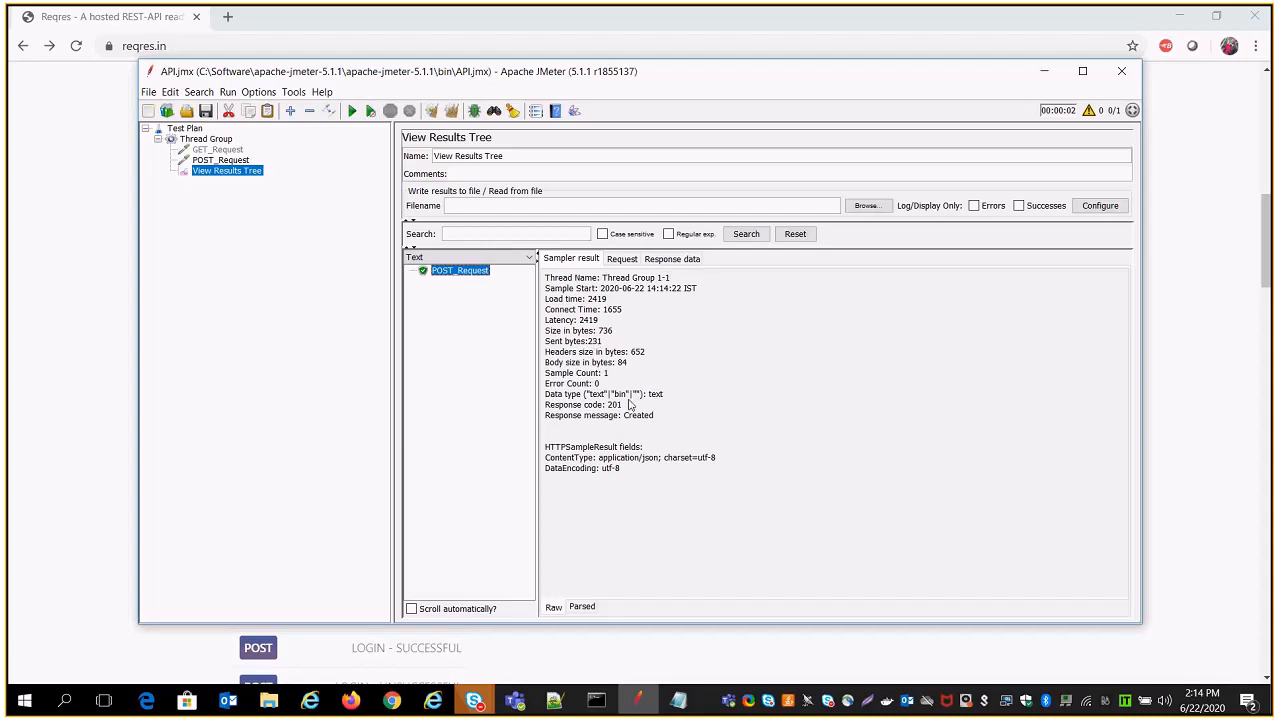
drag(622, 404, 541, 410)
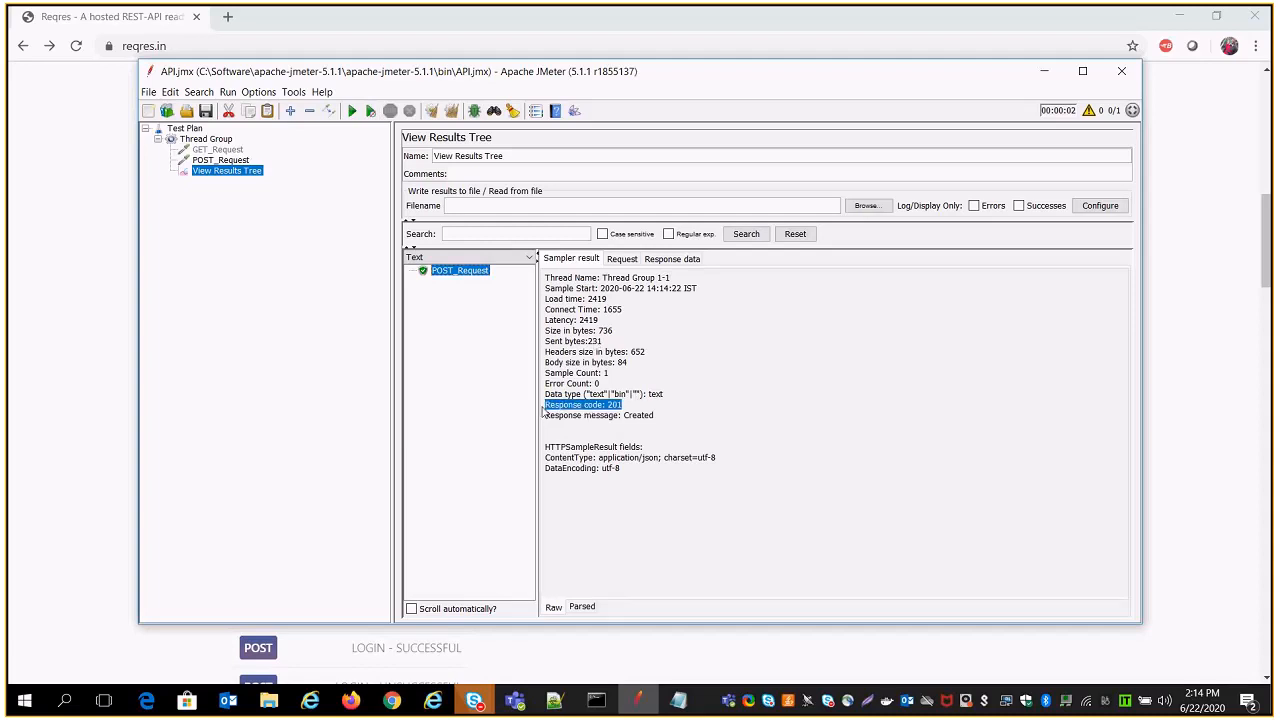
click(82, 465)
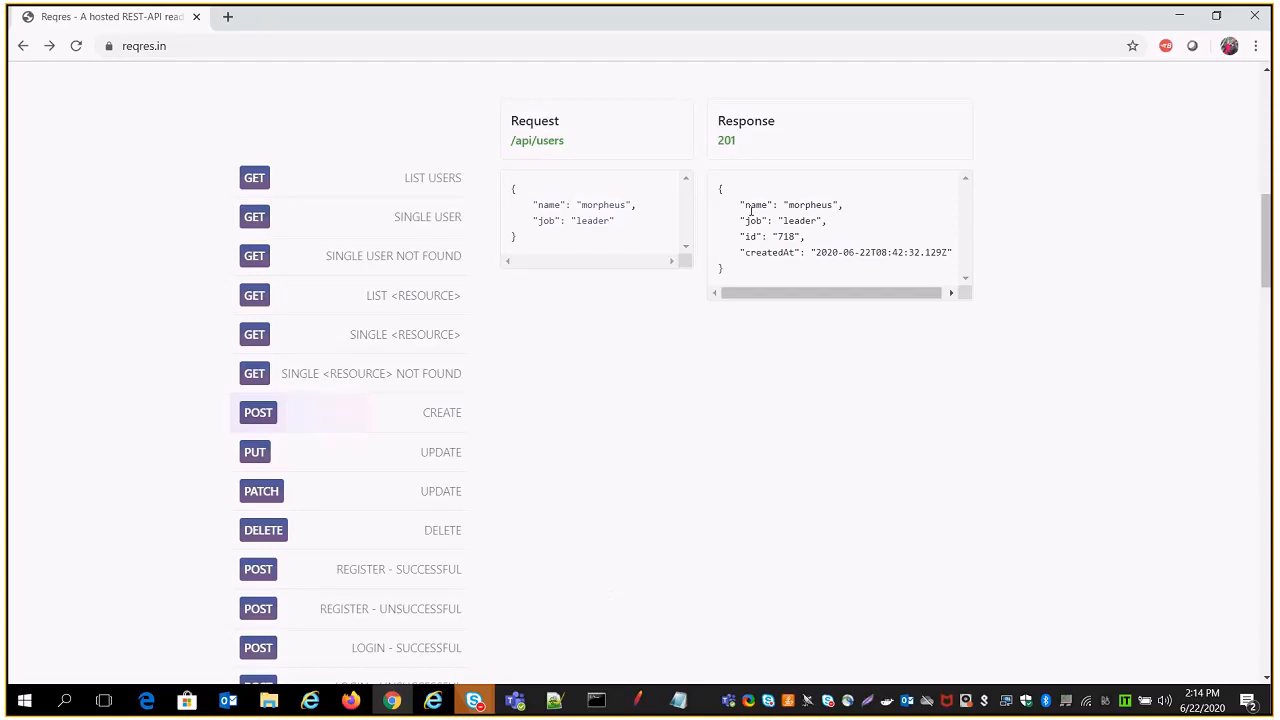
drag(744, 204, 848, 237)
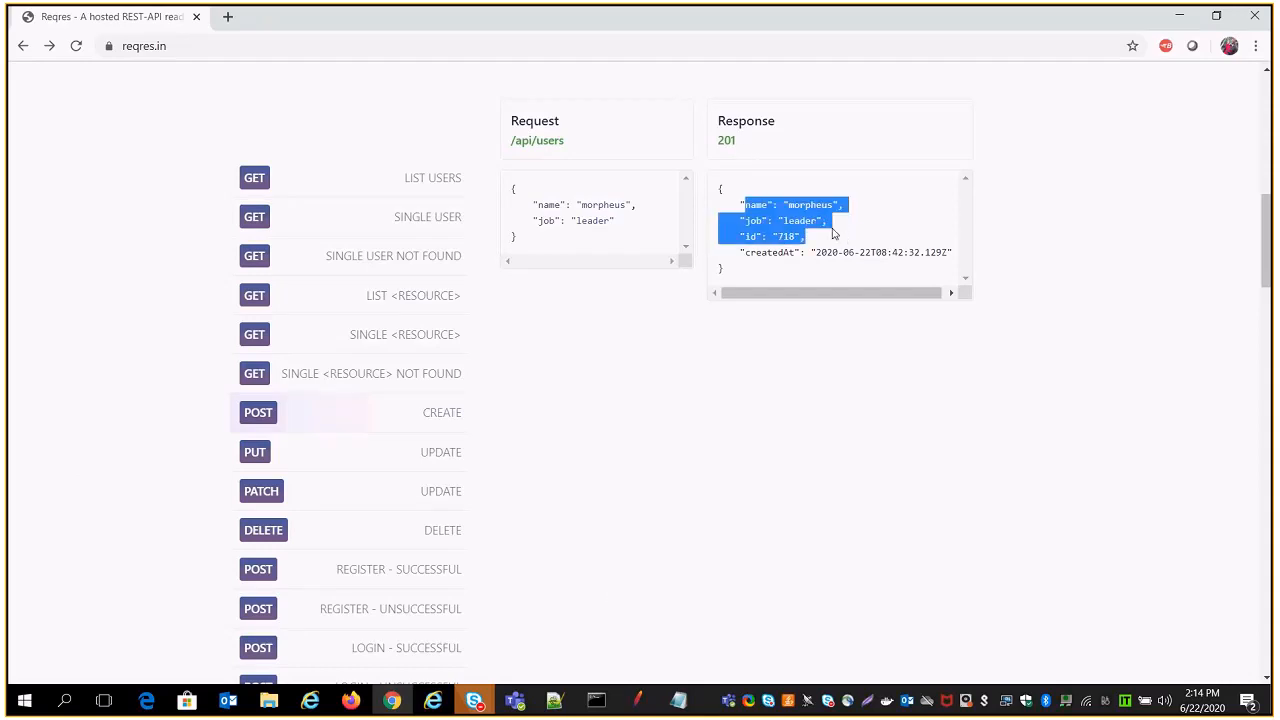
click(767, 233)
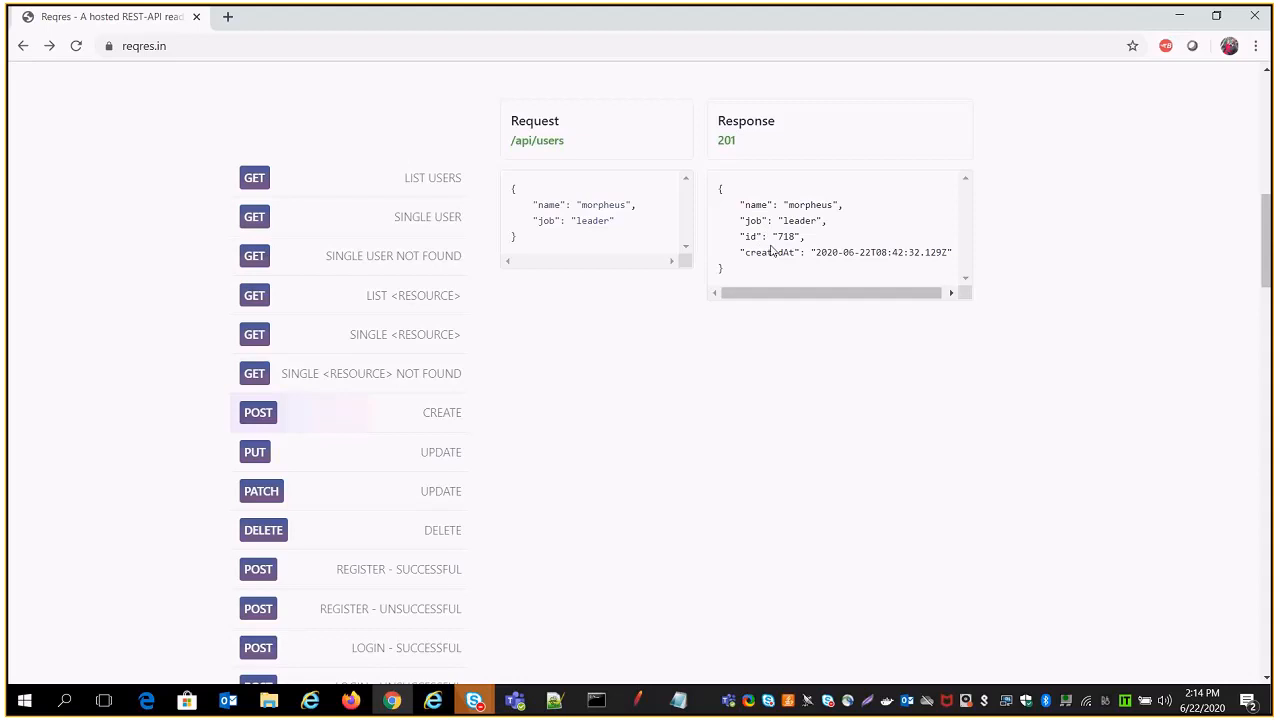
click(639, 701)
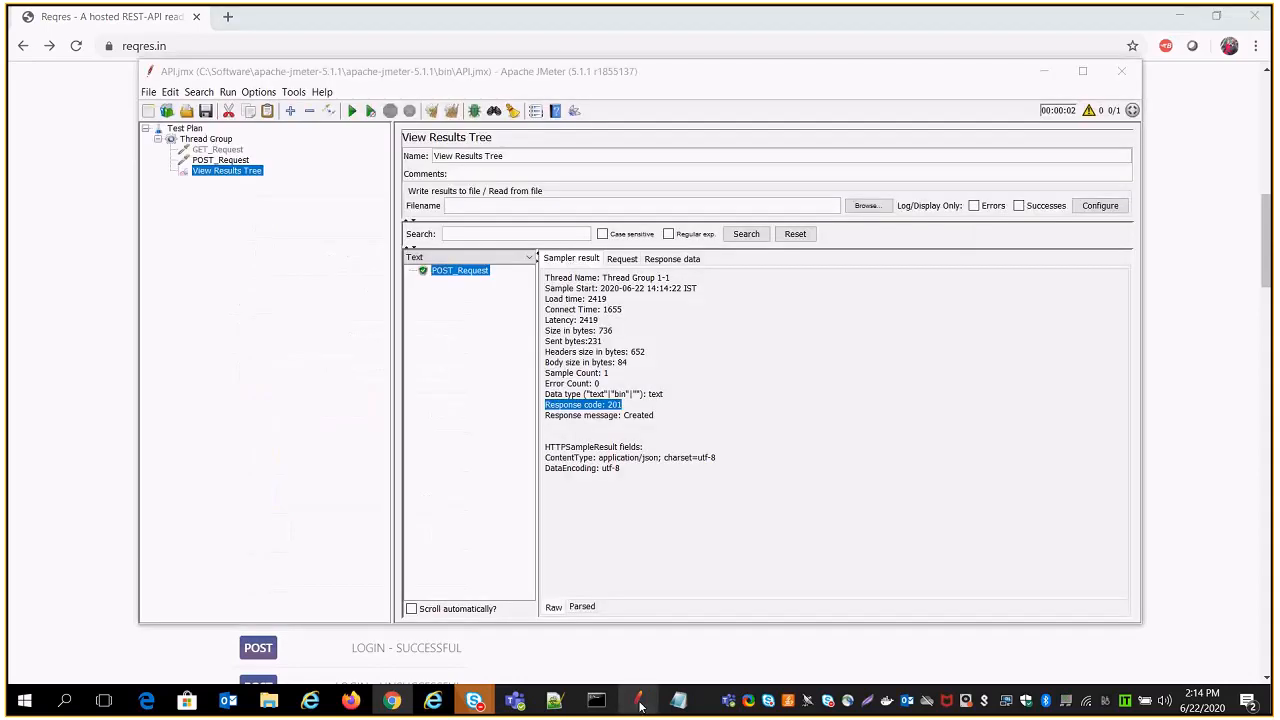
Step: Examine POST_Request's response body in JMeter and compare it with the Create example's response on the Reqres page
click(670, 258)
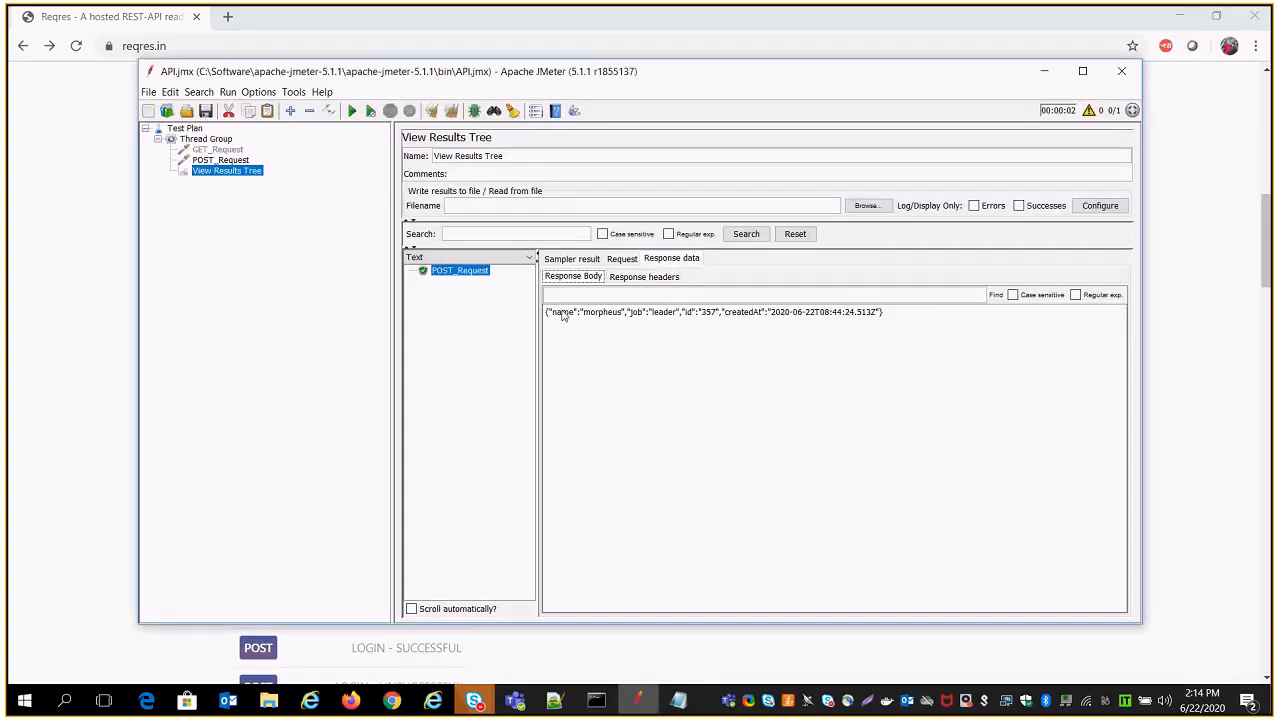
drag(550, 311, 903, 329)
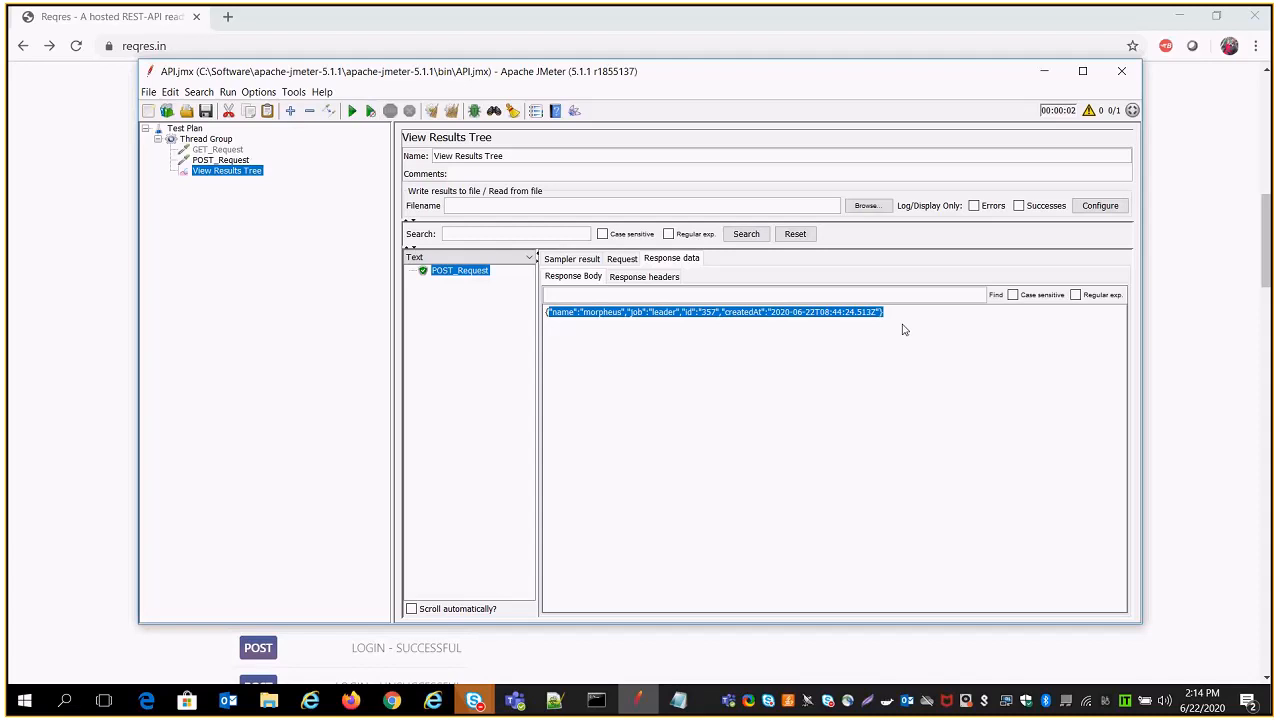
click(40, 441)
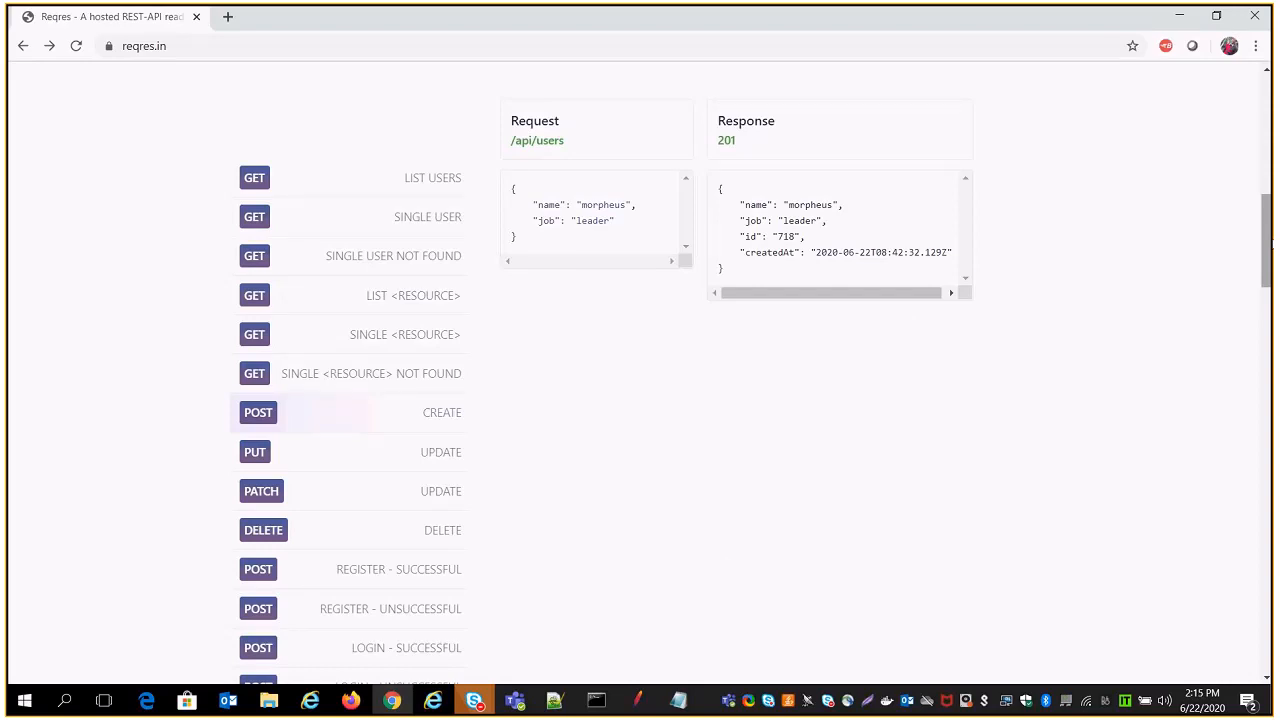
click(626, 706)
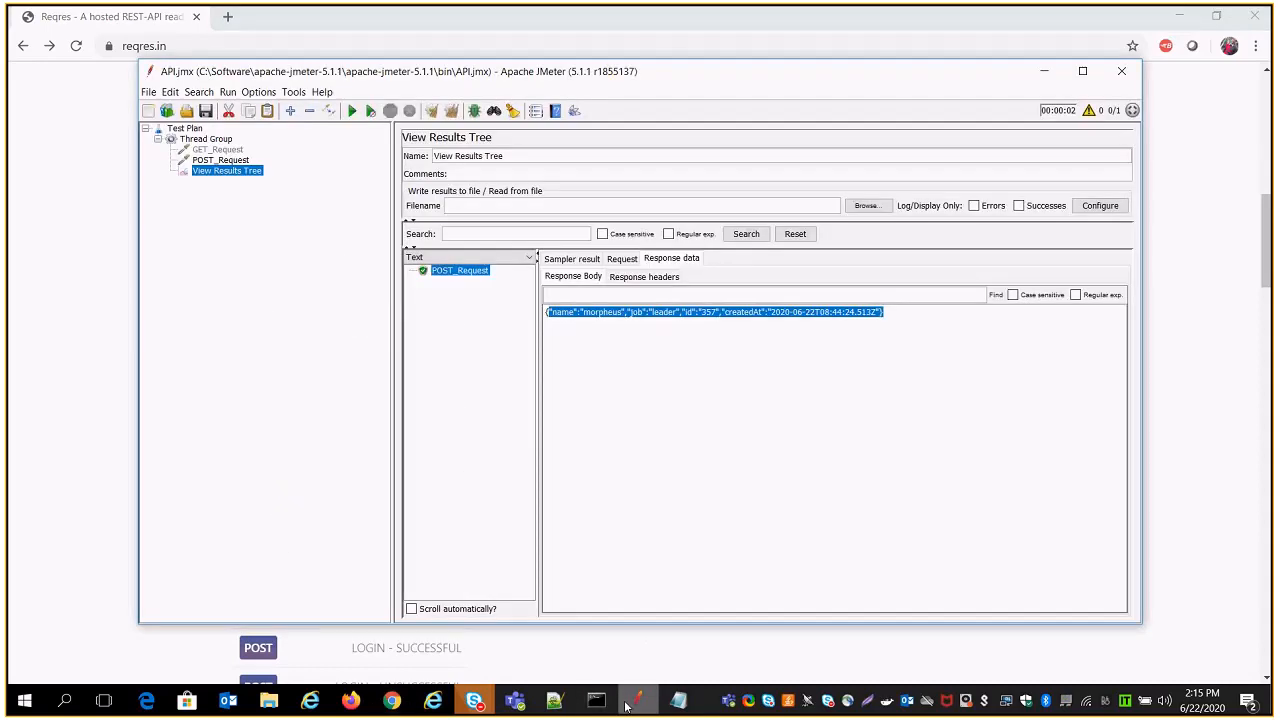
drag(664, 84, 707, 77)
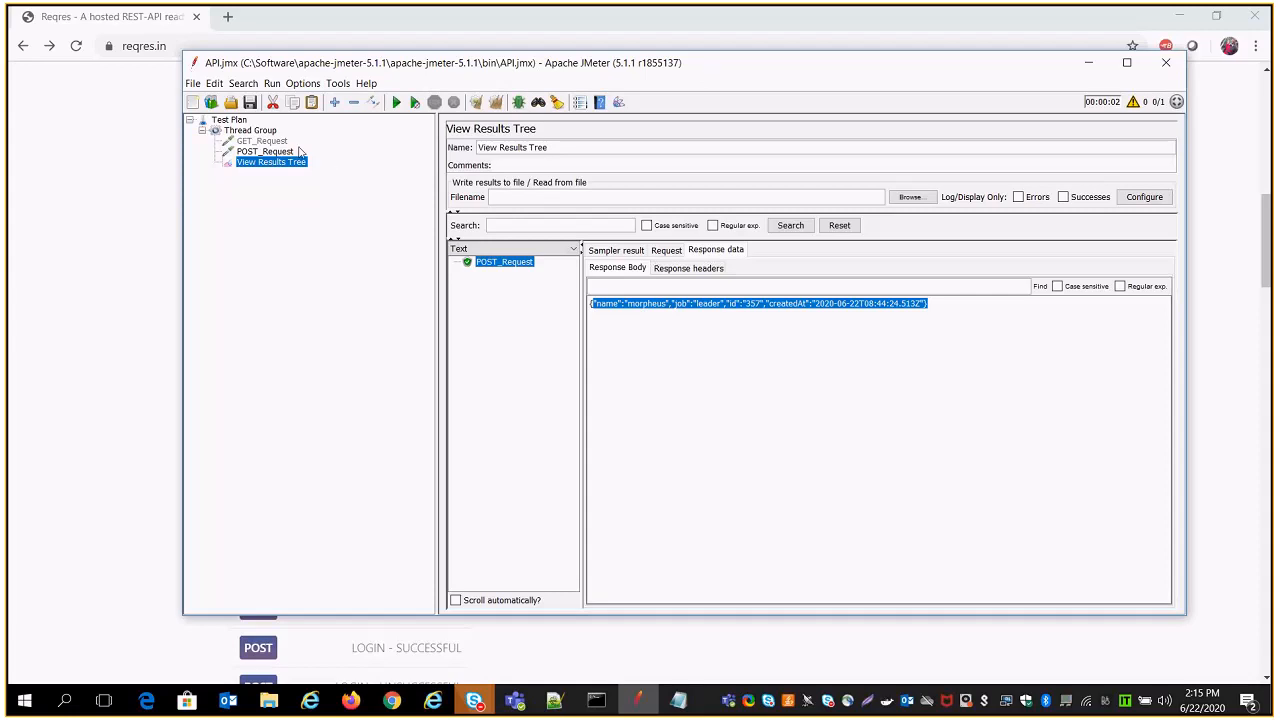
click(262, 131)
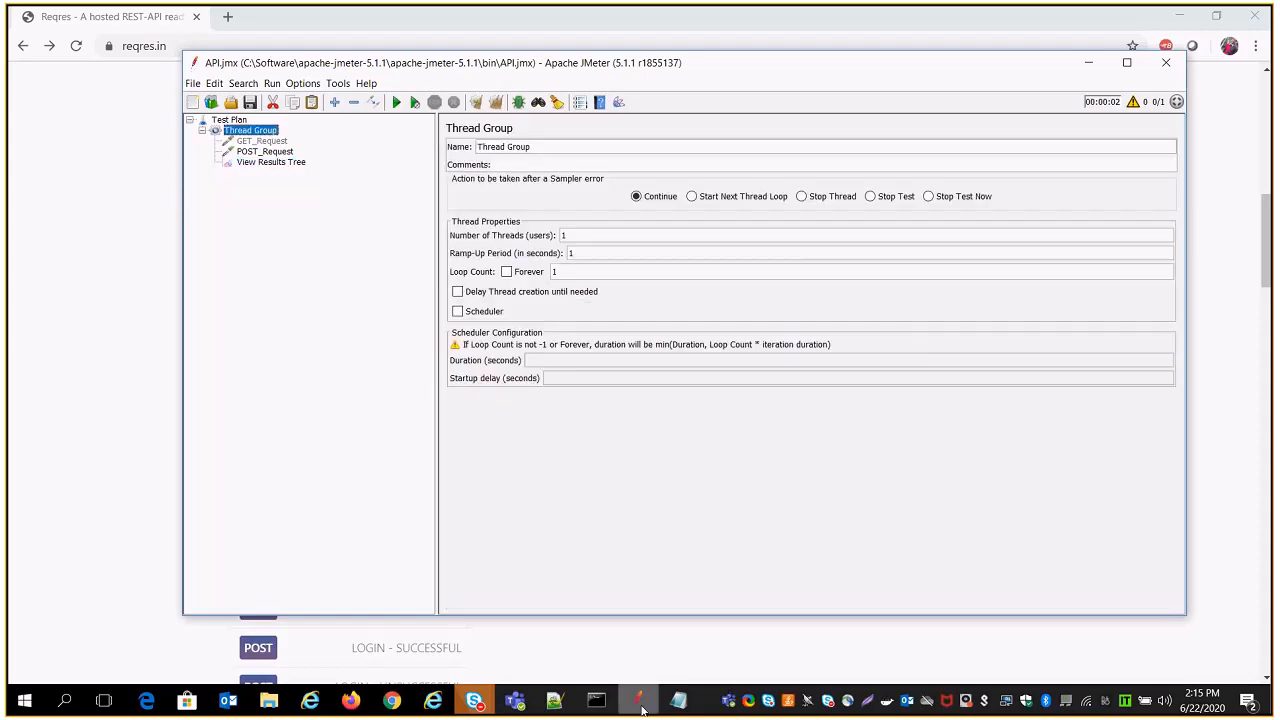
click(1088, 62)
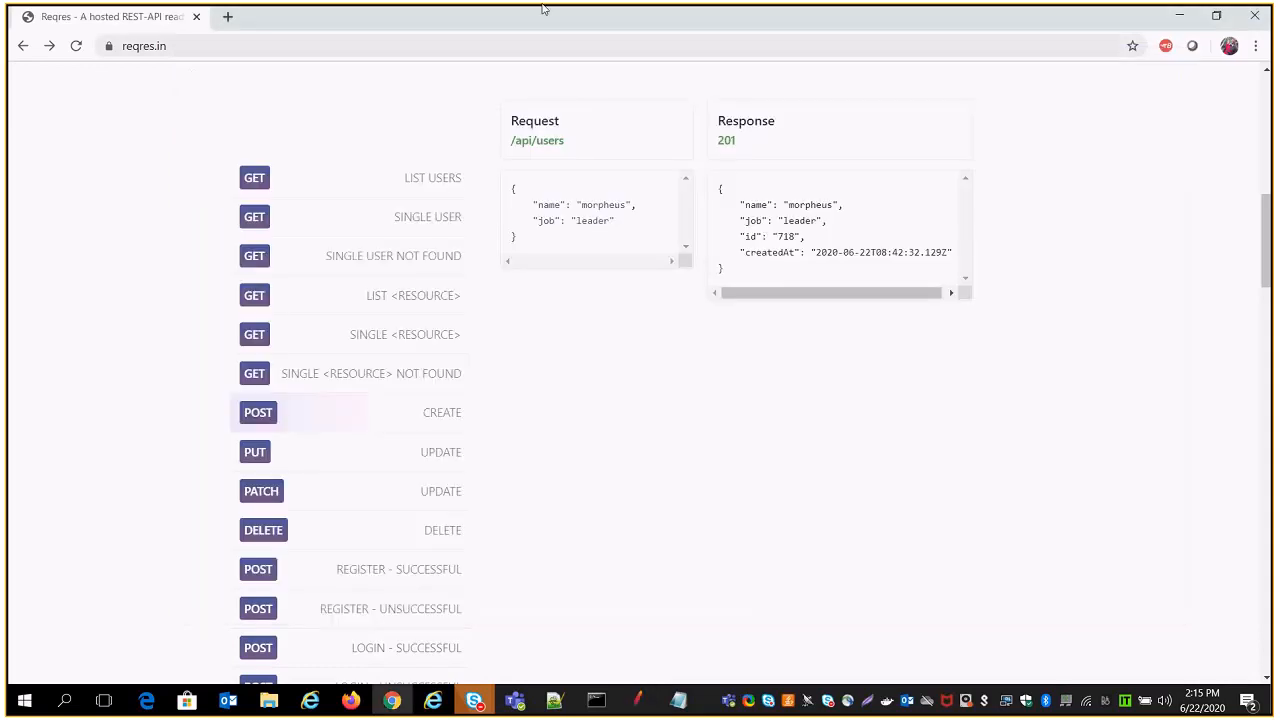
mouse_move(543, 10)
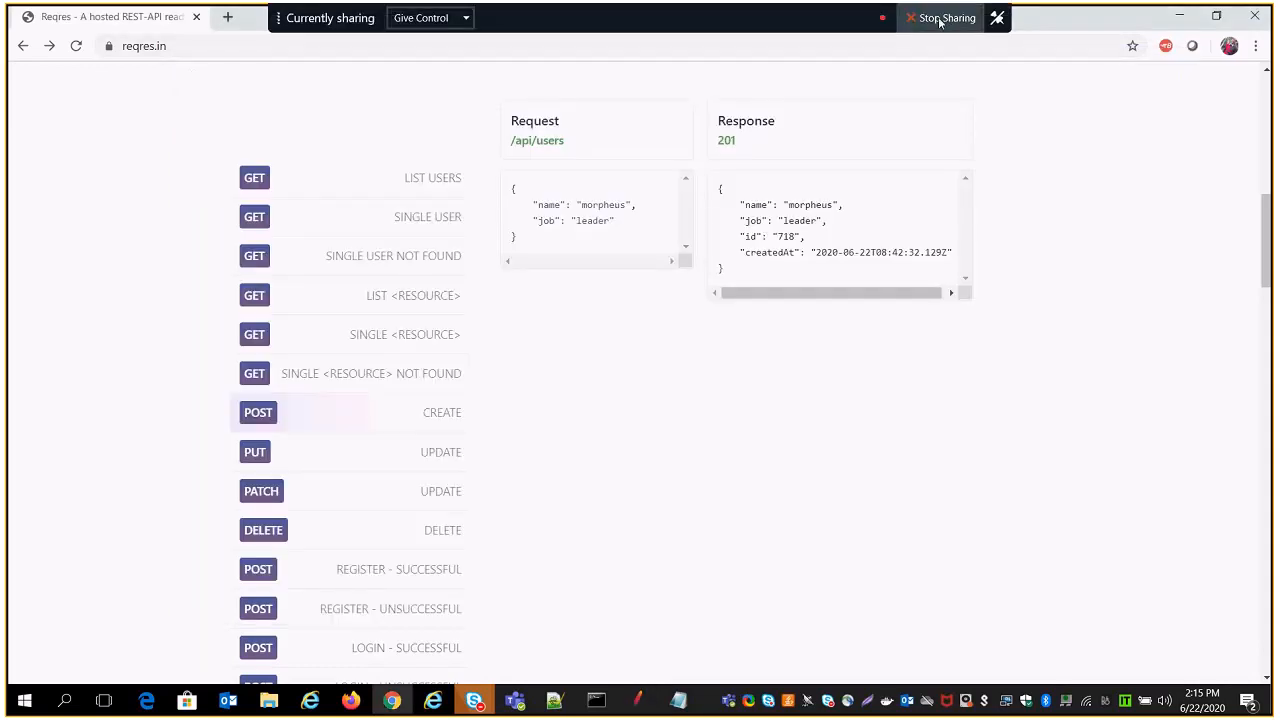
click(937, 22)
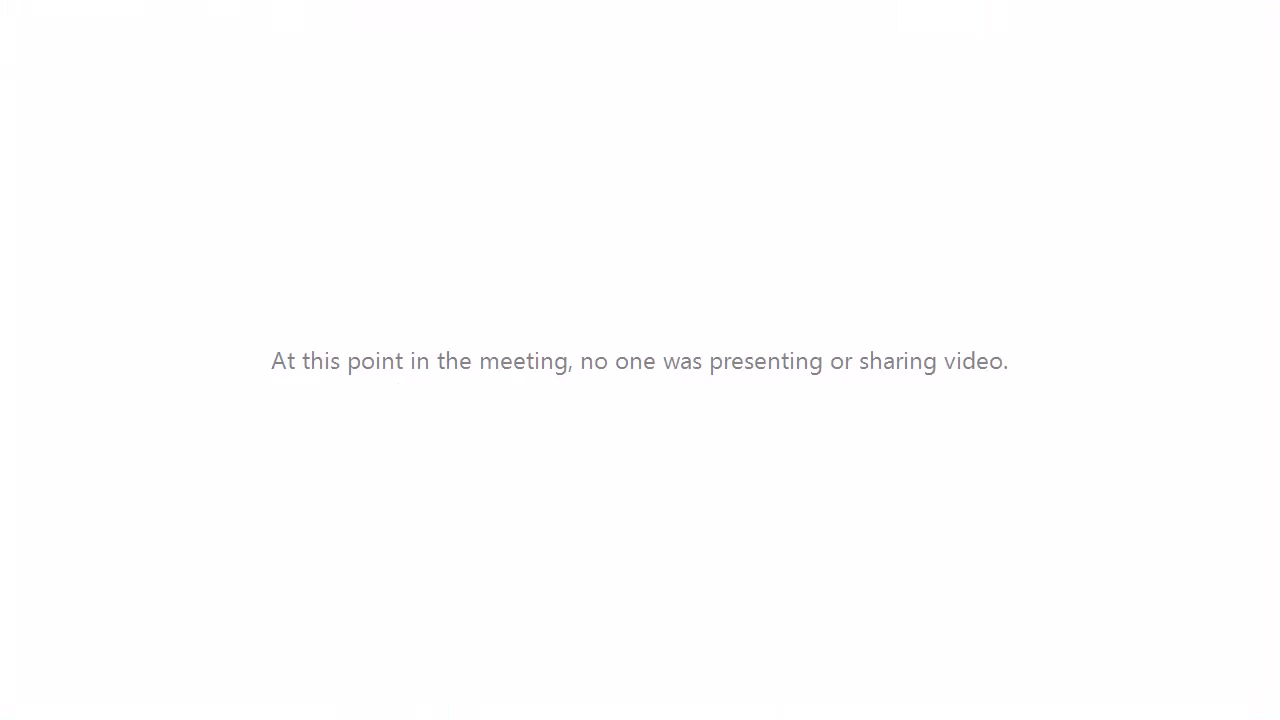